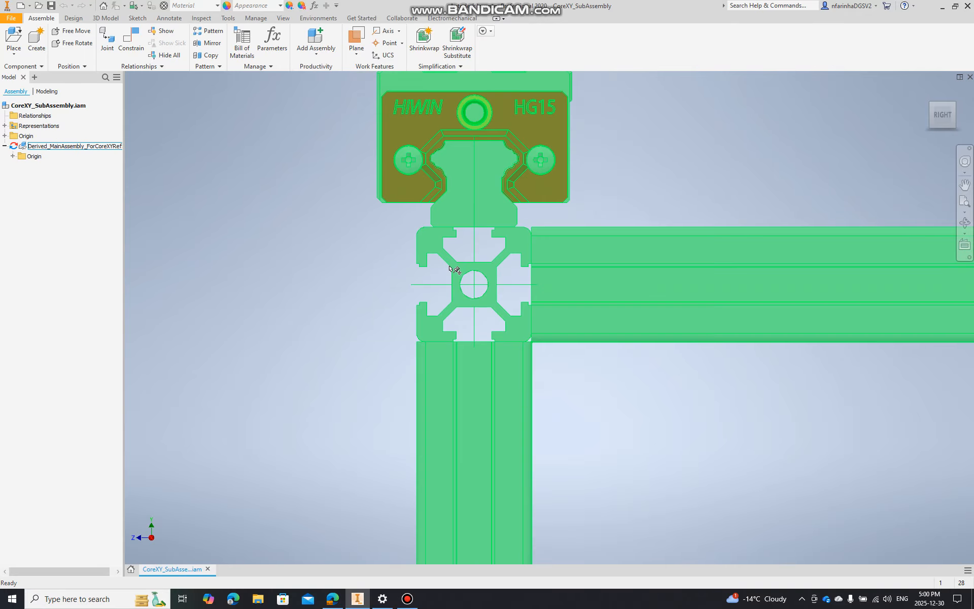
Create a new part from the Standard.ipt template and start a 2D sketch on its front plane
scroll(461, 273, "up", 10)
left_click(931, 115)
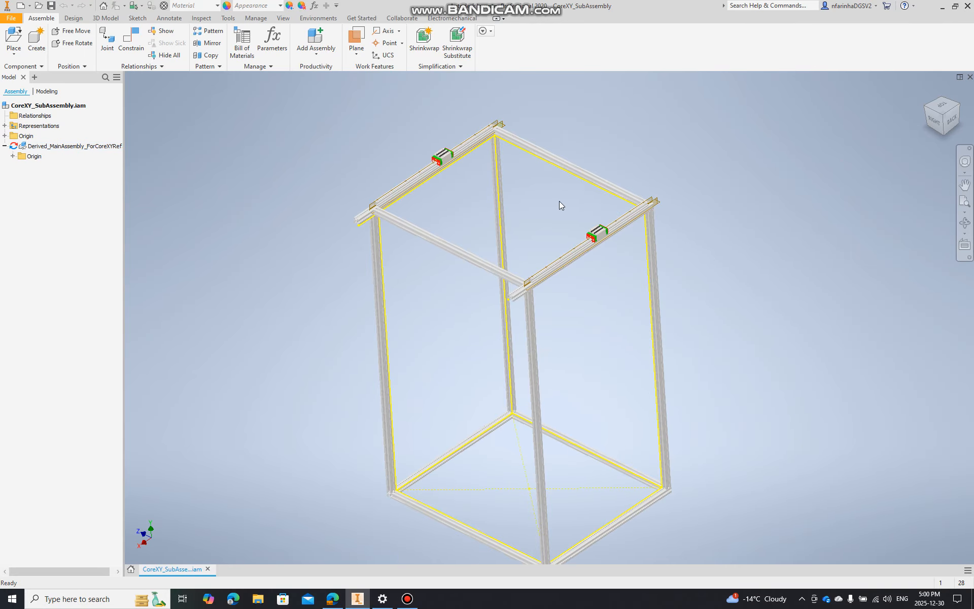
left_click(16, 20)
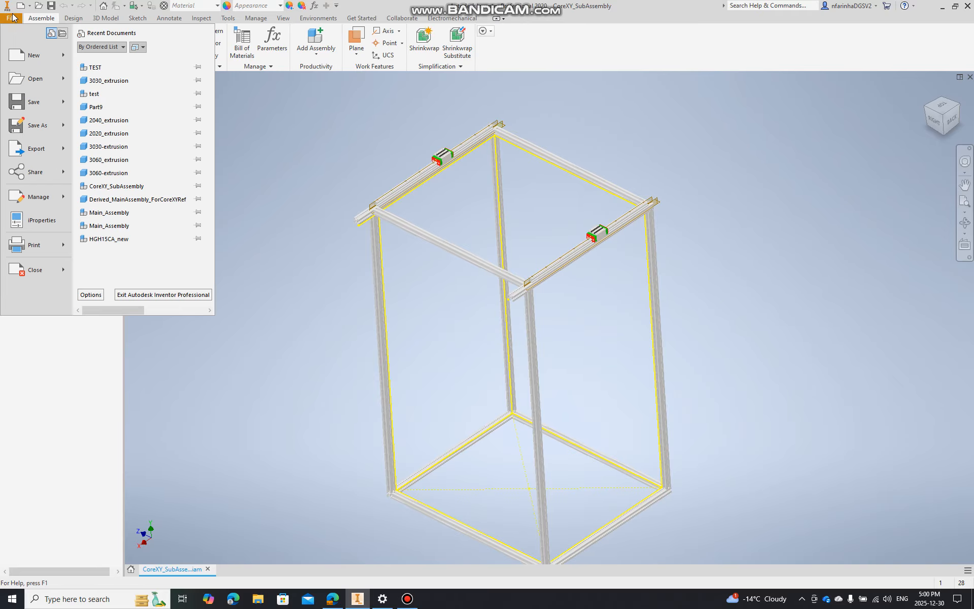
left_click(34, 58)
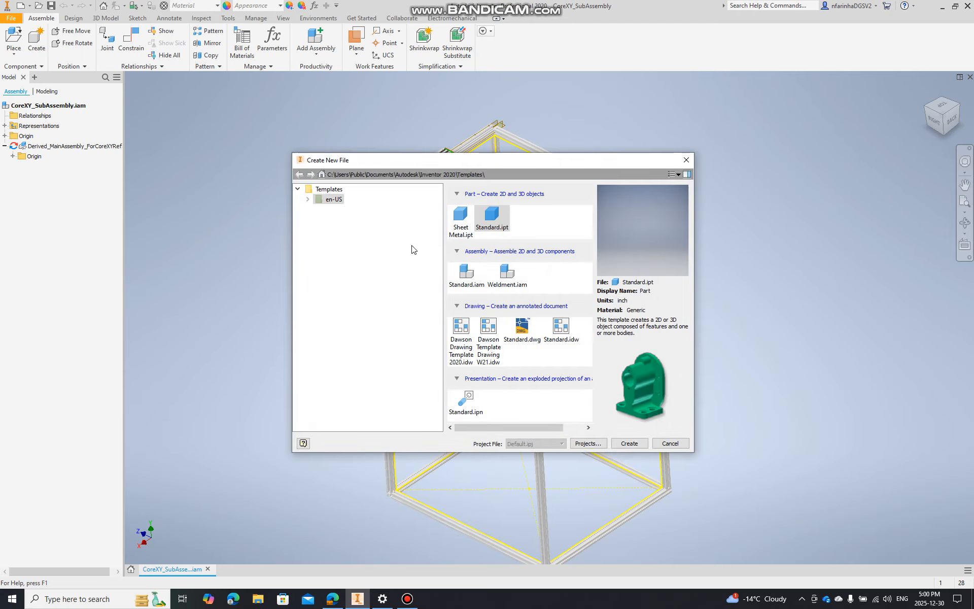
double_click(487, 213)
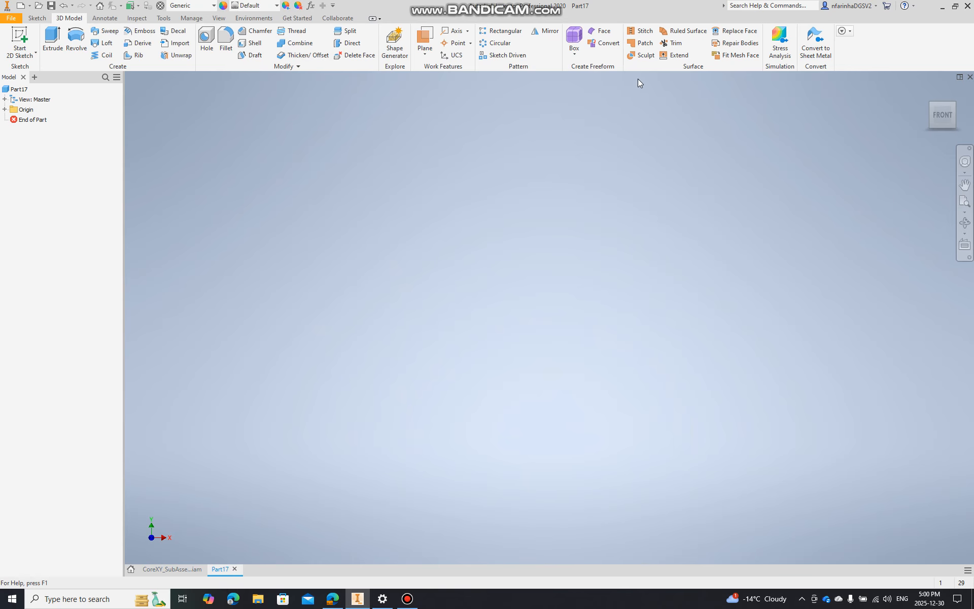
left_click(39, 32)
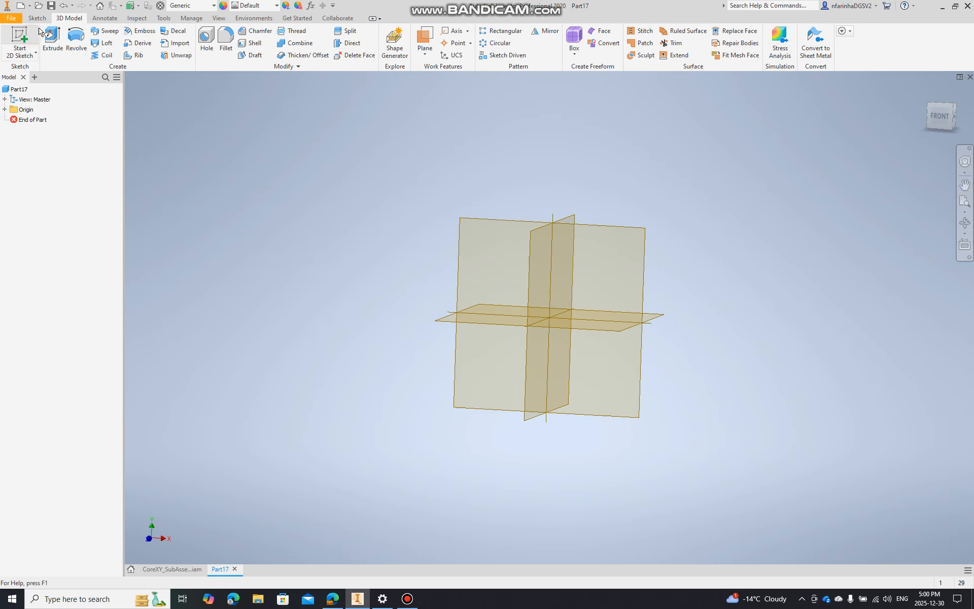
left_click(497, 176)
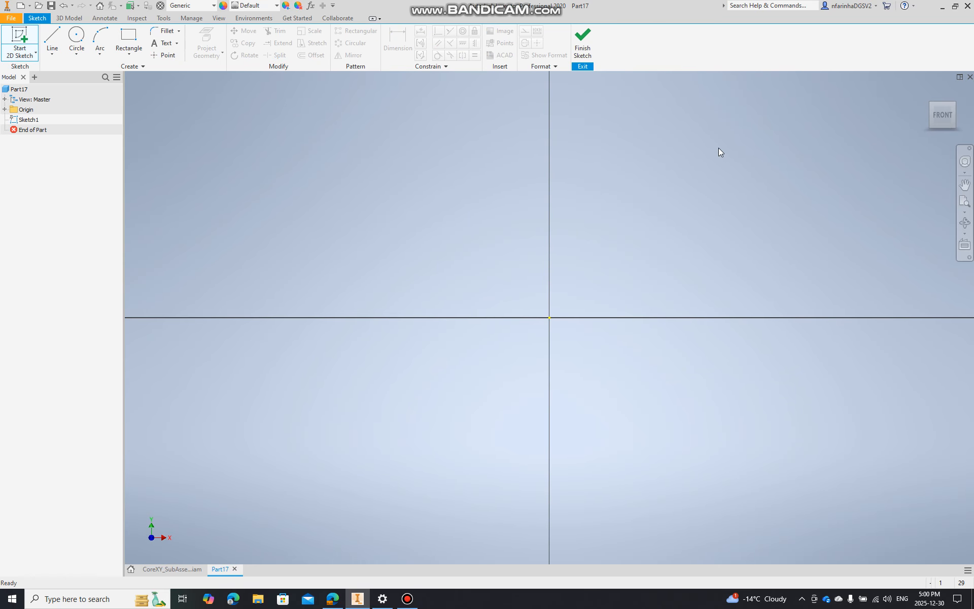
Import the 3060_dxf file into the sketch with all layers and the detected mm units
left_click(499, 55)
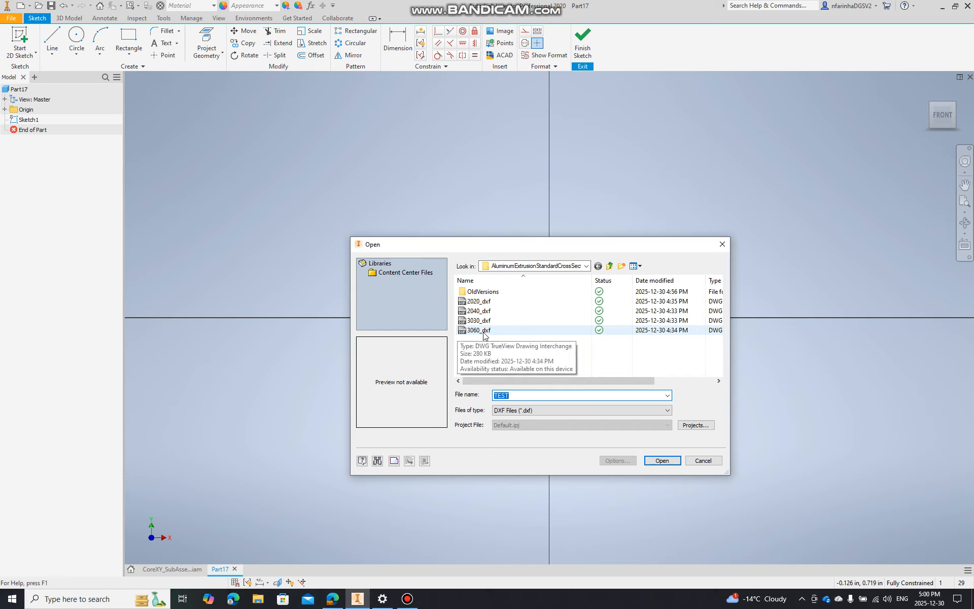
left_click(478, 331)
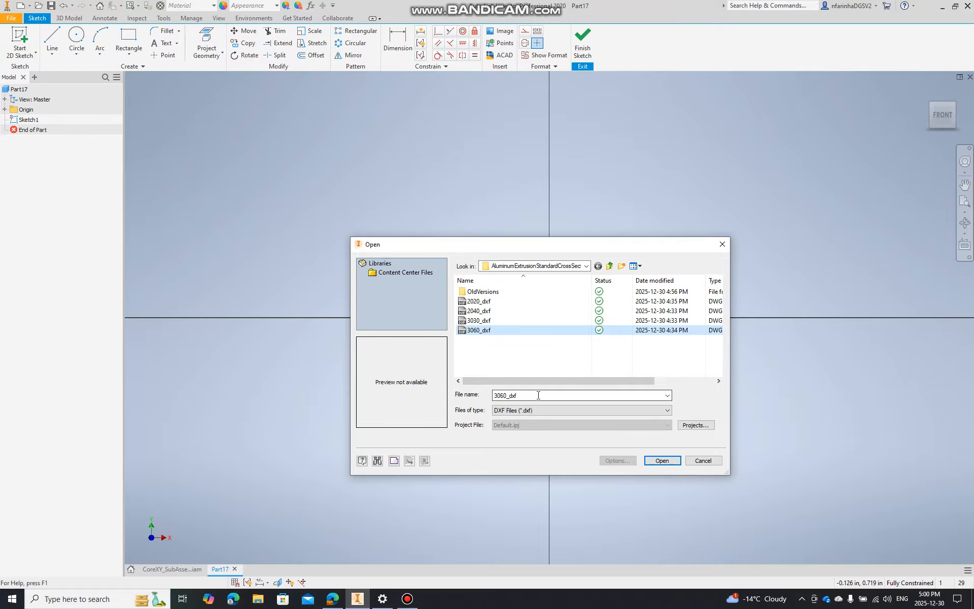
left_click(523, 412)
left_click(525, 413)
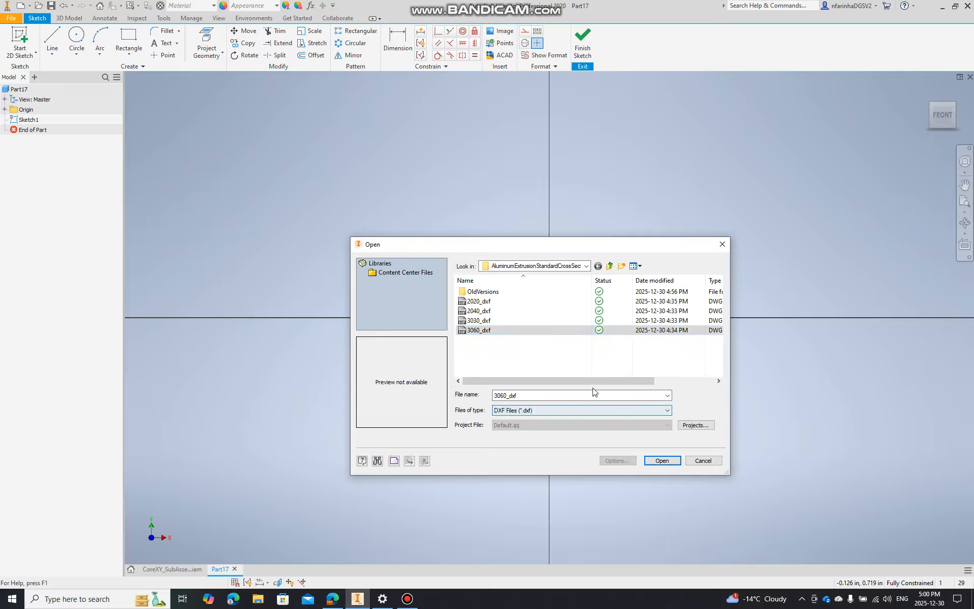
left_click(662, 460)
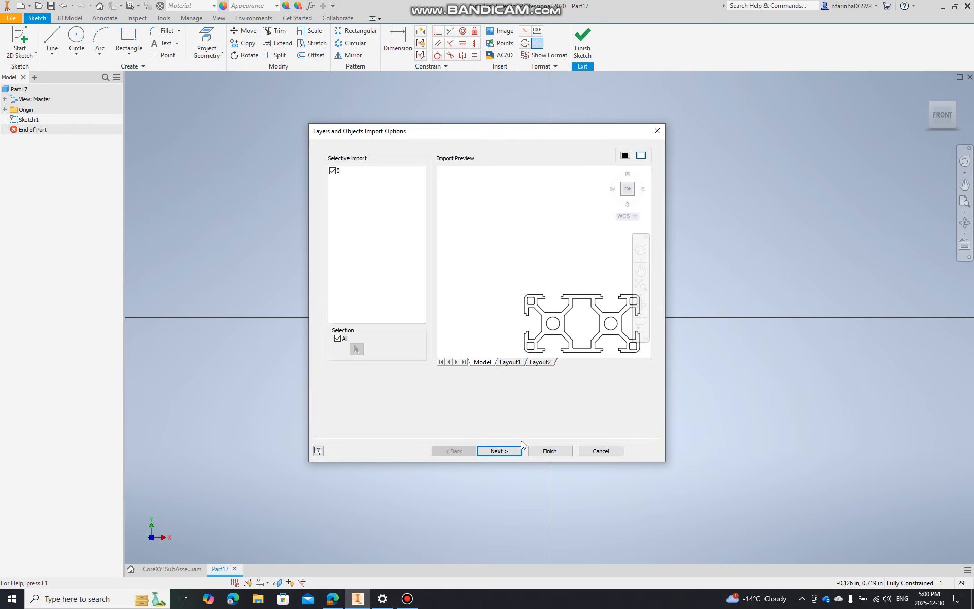
left_click(515, 452)
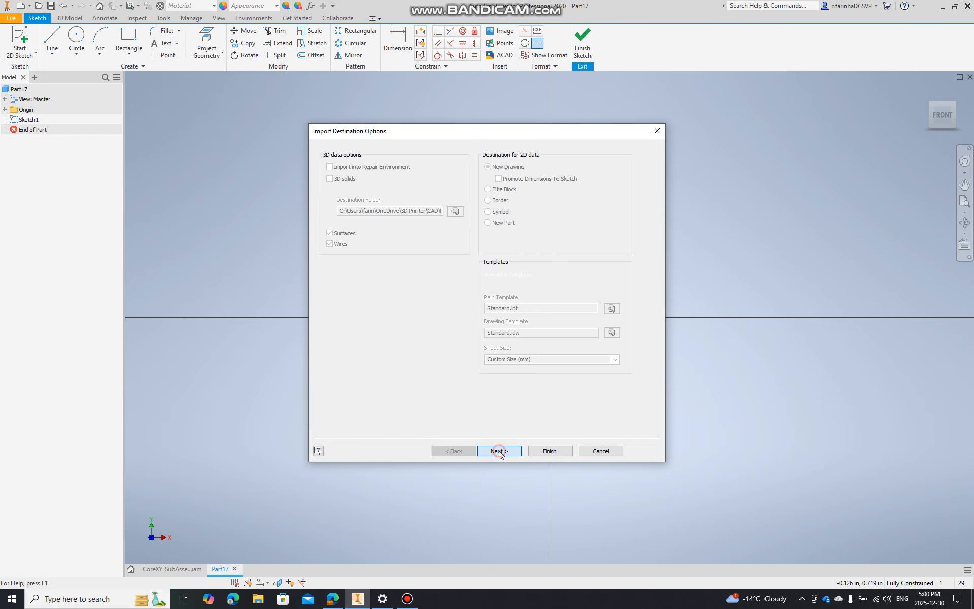
left_click(539, 451)
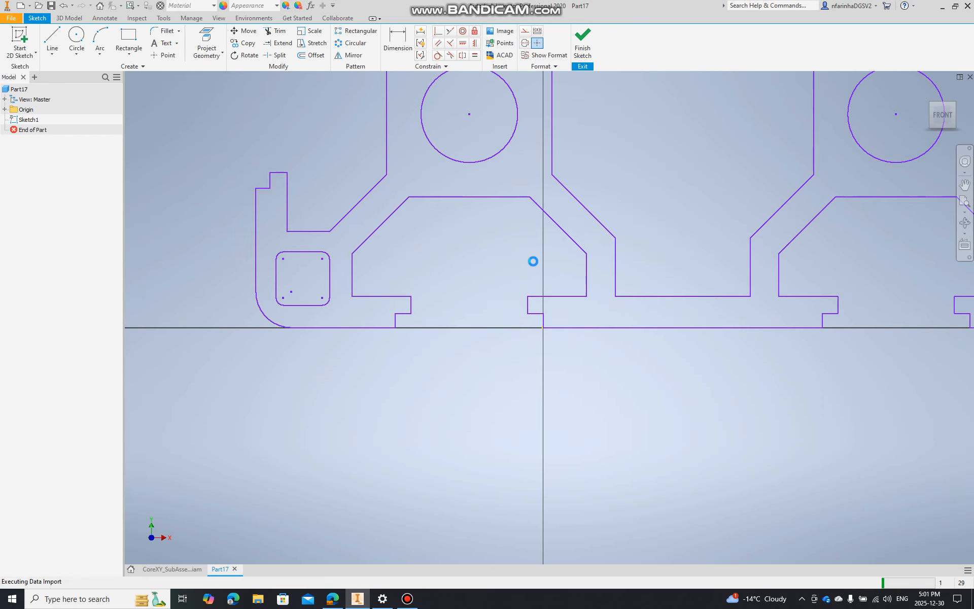
Check the imported 3060 cross-section and finish the sketch
scroll(523, 284, "up", 3)
scroll(524, 286, "up", 2)
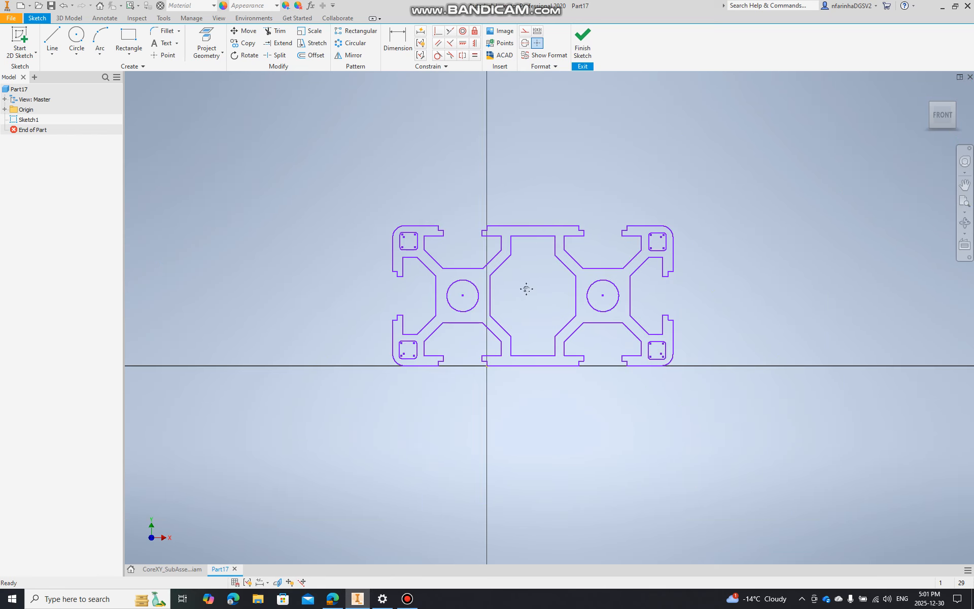
scroll(449, 292, "down", 3)
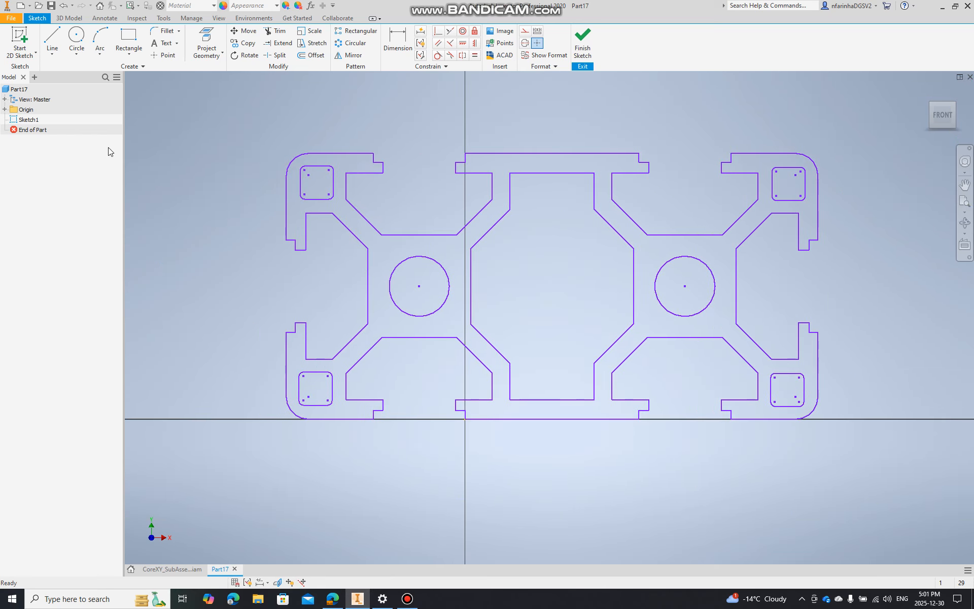
middle_click_drag(869, 145, 700, 169, "shift")
scroll(608, 202, "up", 3)
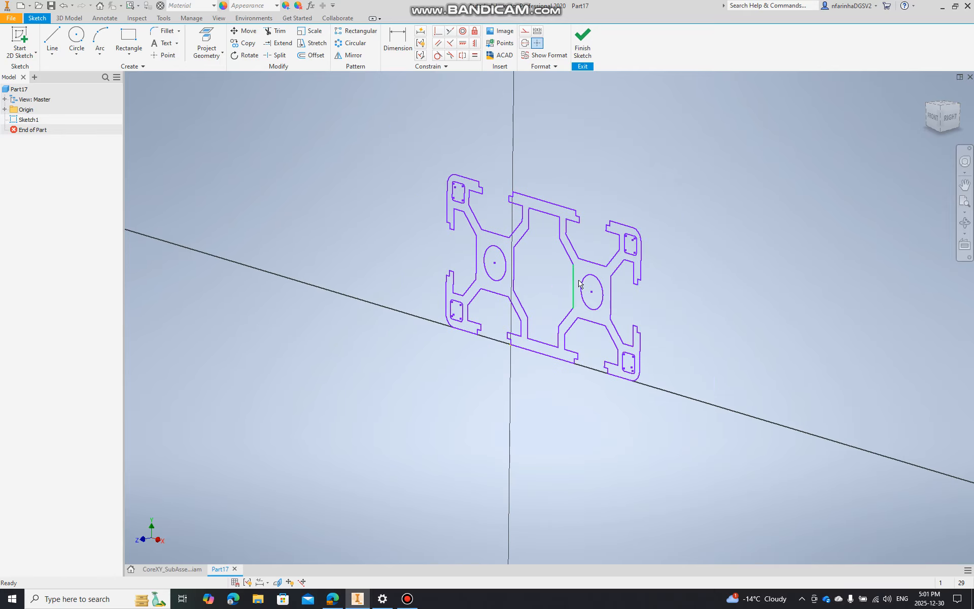
middle_click_drag(683, 200, 647, 215)
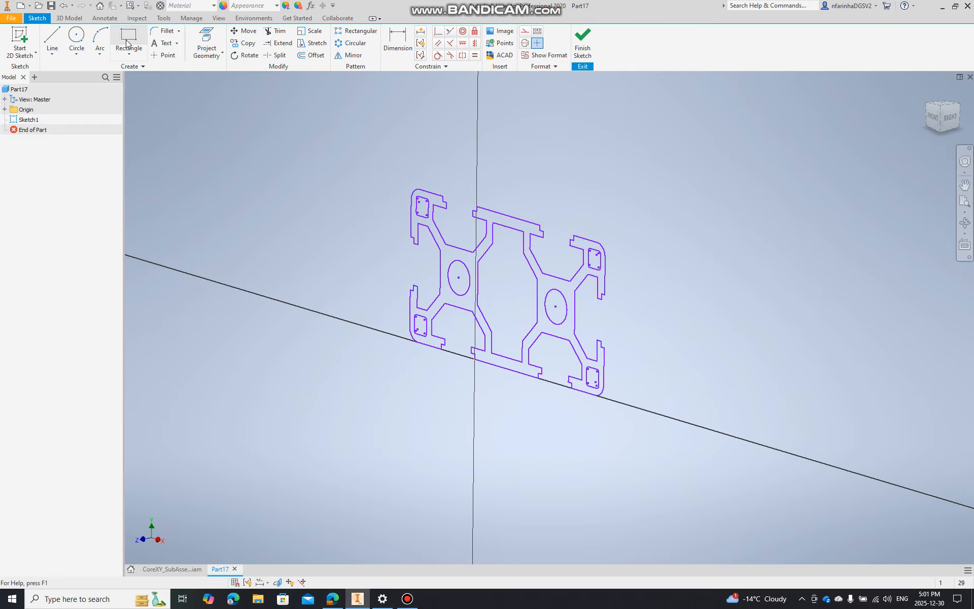
left_click(581, 45)
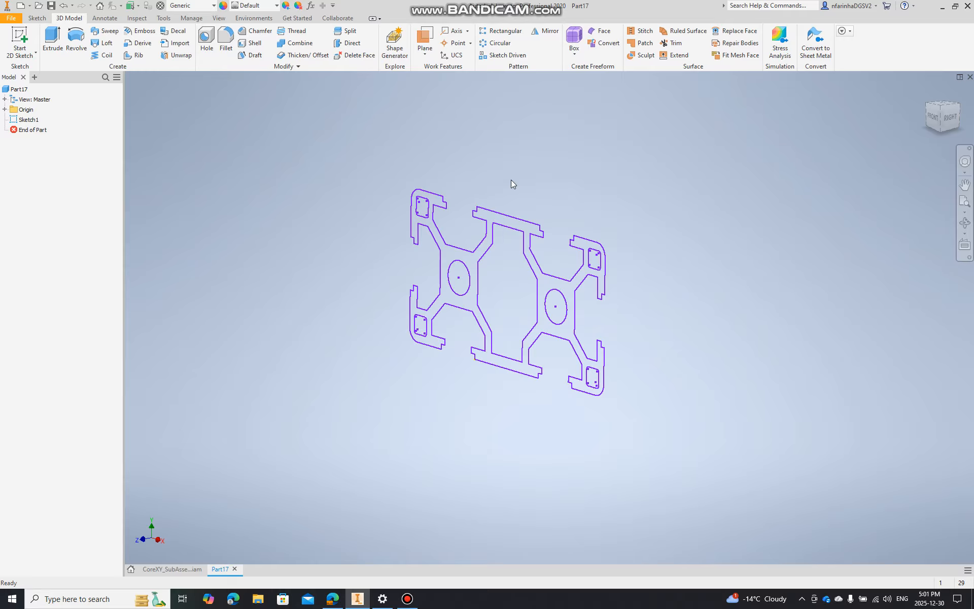
Add a numeric user parameter named length to the part
left_click(310, 5)
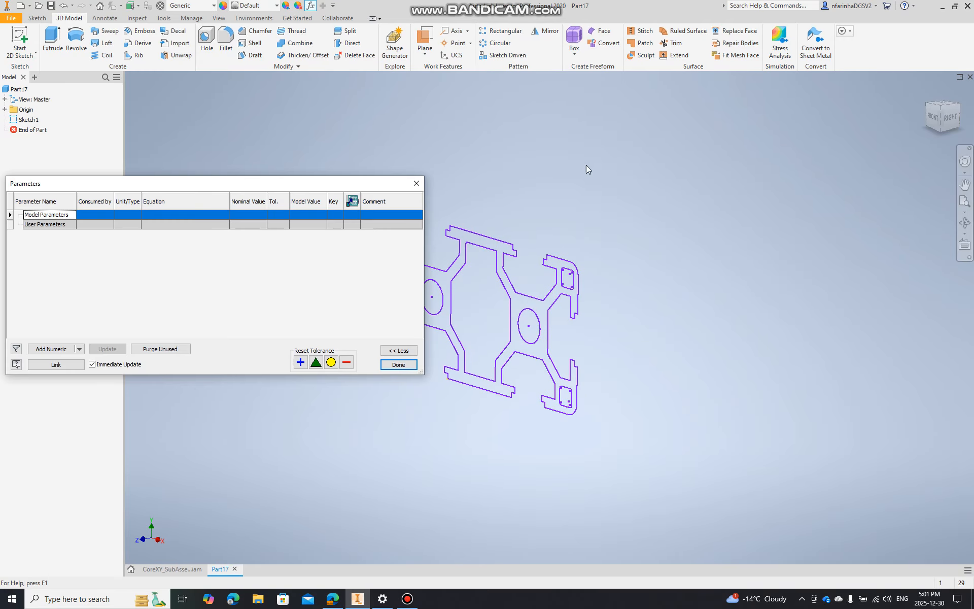
left_click_drag(214, 188, 371, 185)
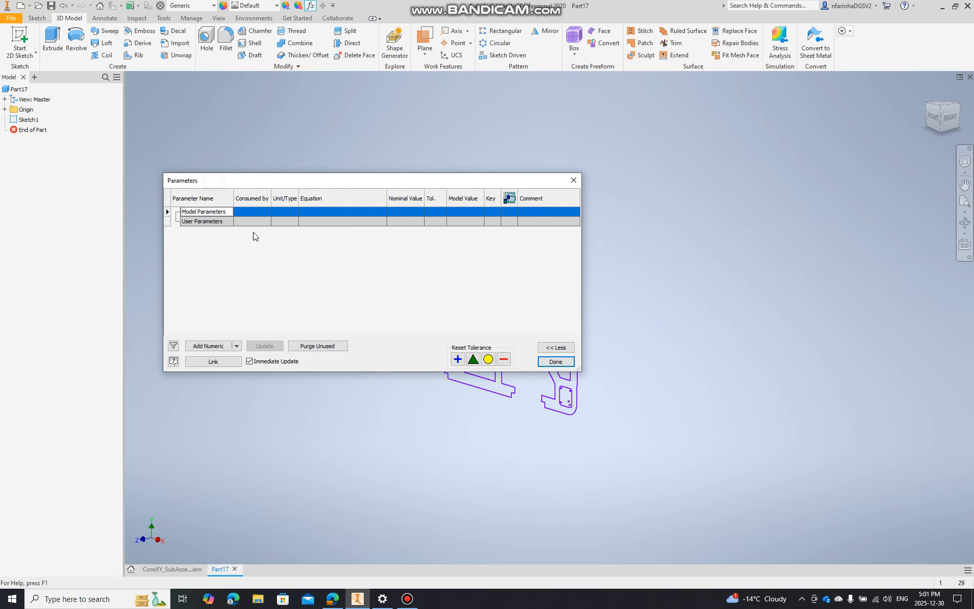
left_click(205, 223)
left_click(205, 347)
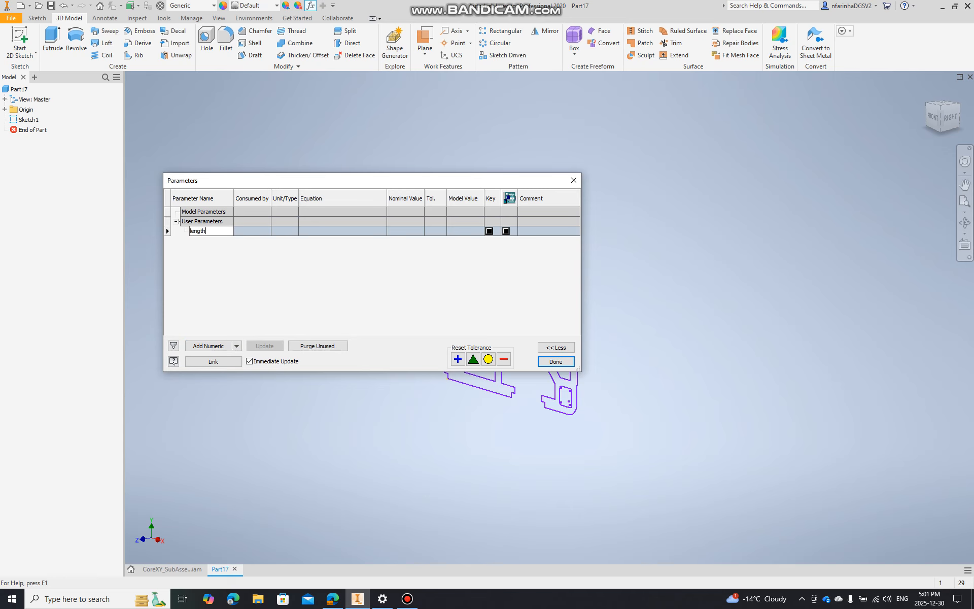
key("Return")
left_click(546, 361)
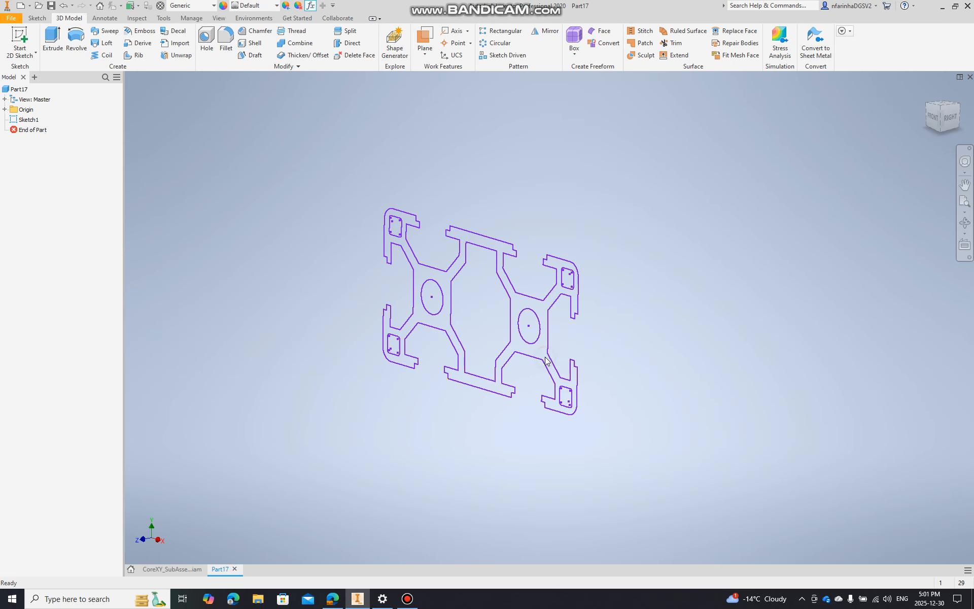
Extrude the imported 3060 profile with the length parameter as its distance
left_click(22, 120)
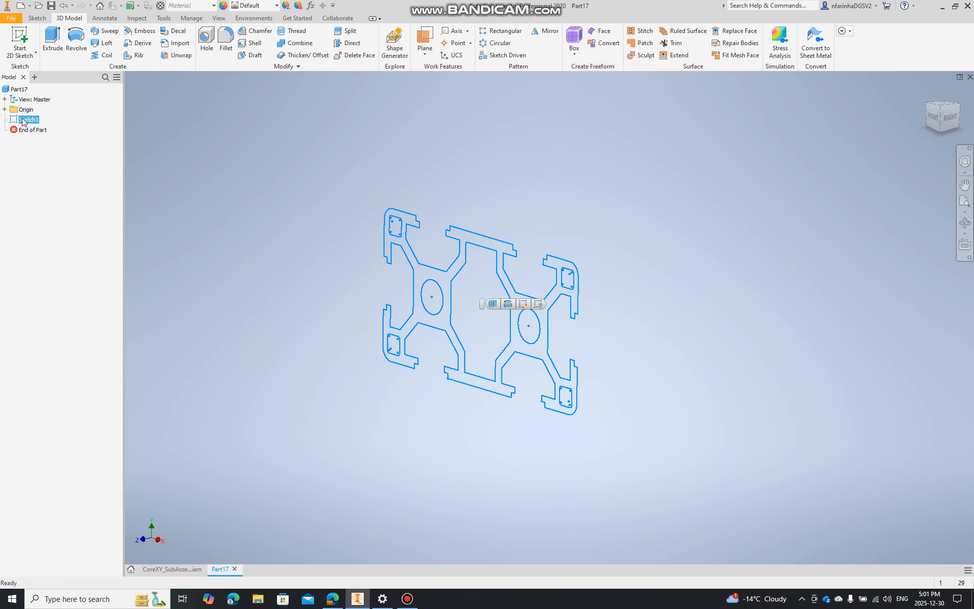
left_click(157, 135)
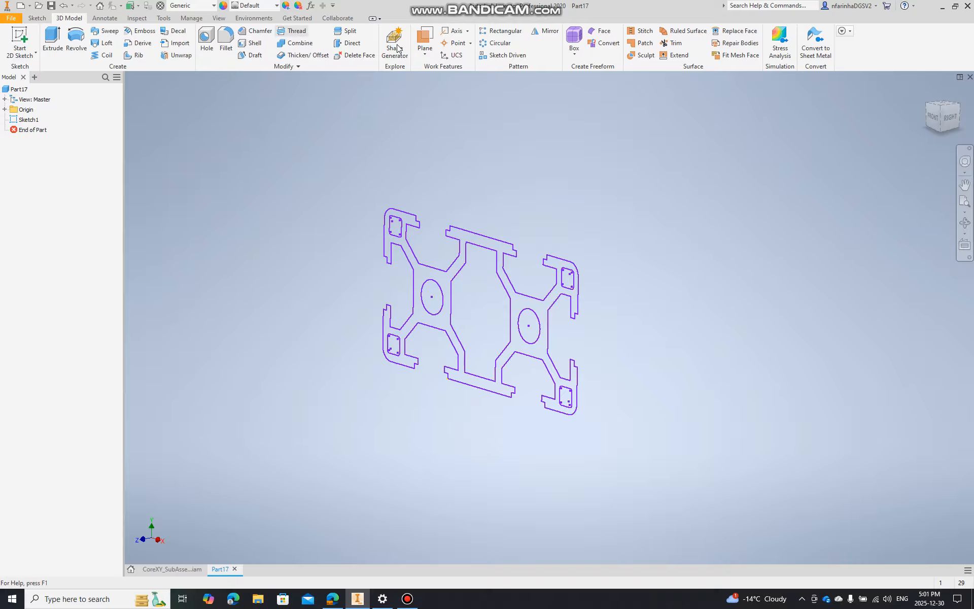
left_click(48, 48)
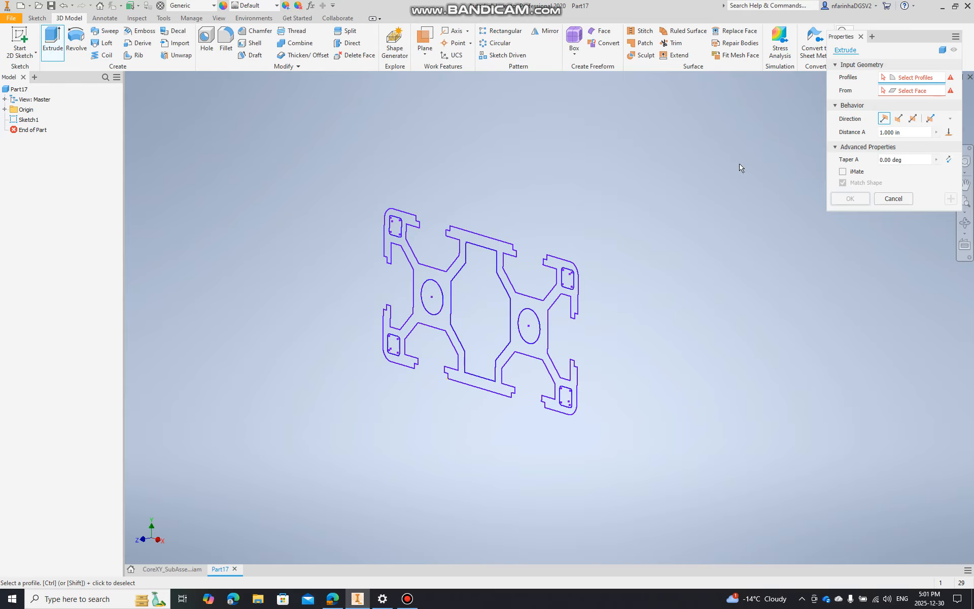
left_click(420, 277)
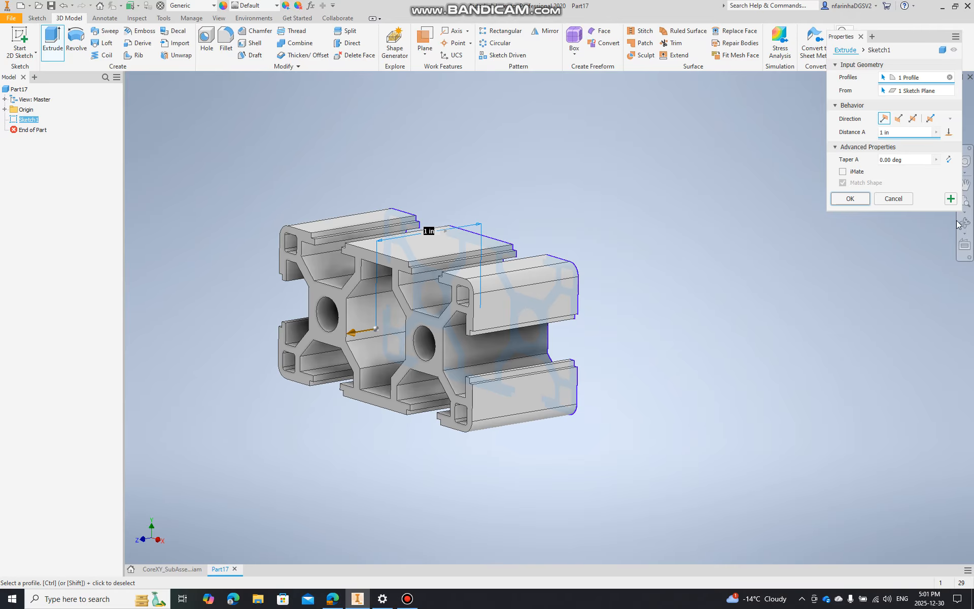
left_click(935, 131)
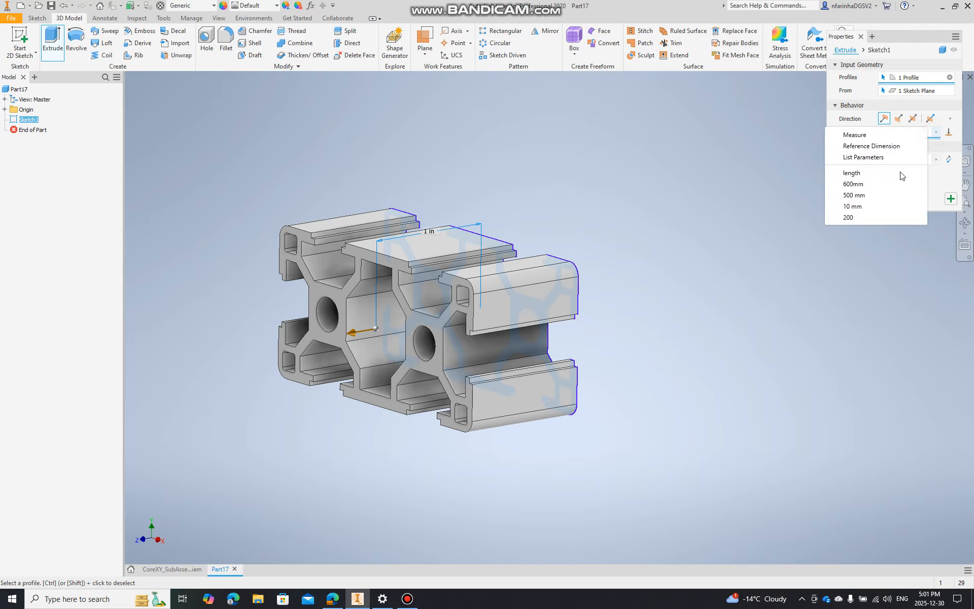
left_click(901, 174)
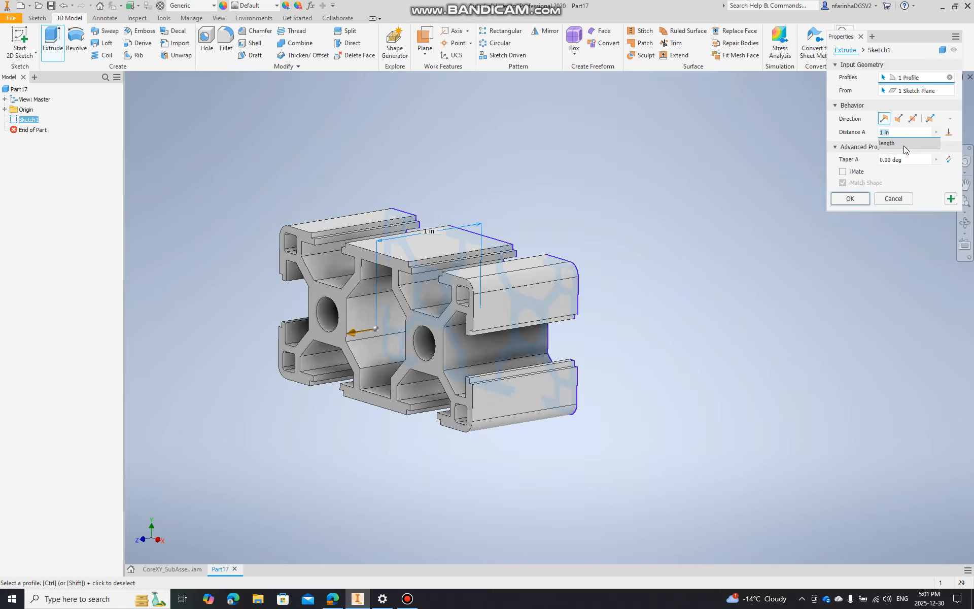
left_click(903, 146)
left_click(849, 199)
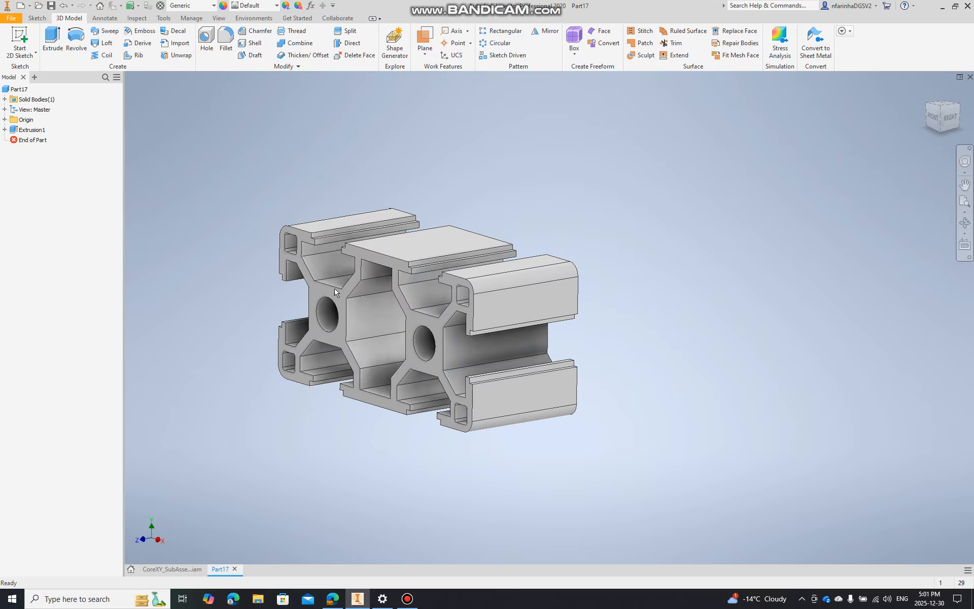
Turn the extruded part into an iPart with length as its table parameter
left_click(191, 19)
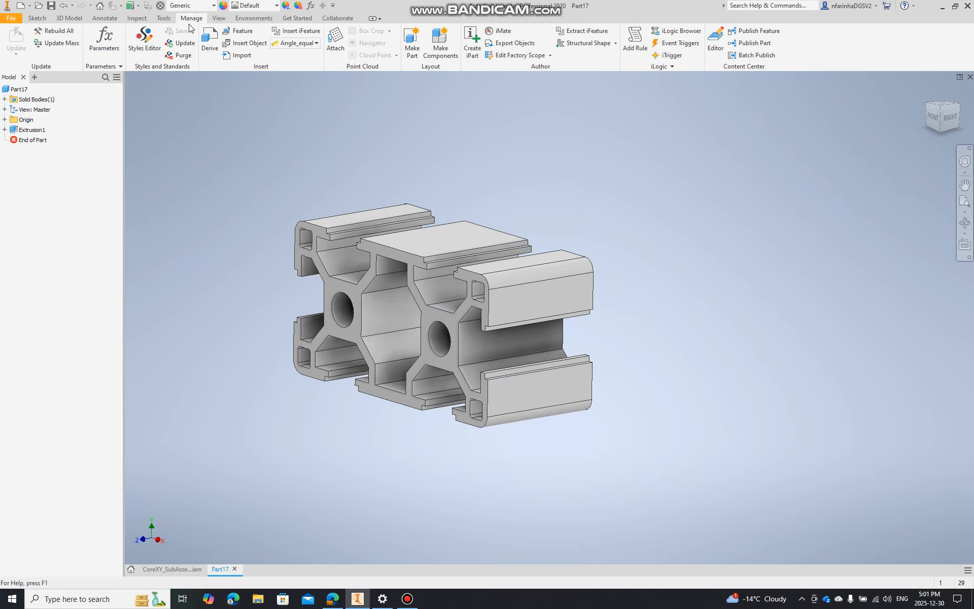
left_click(463, 50)
left_click(349, 120)
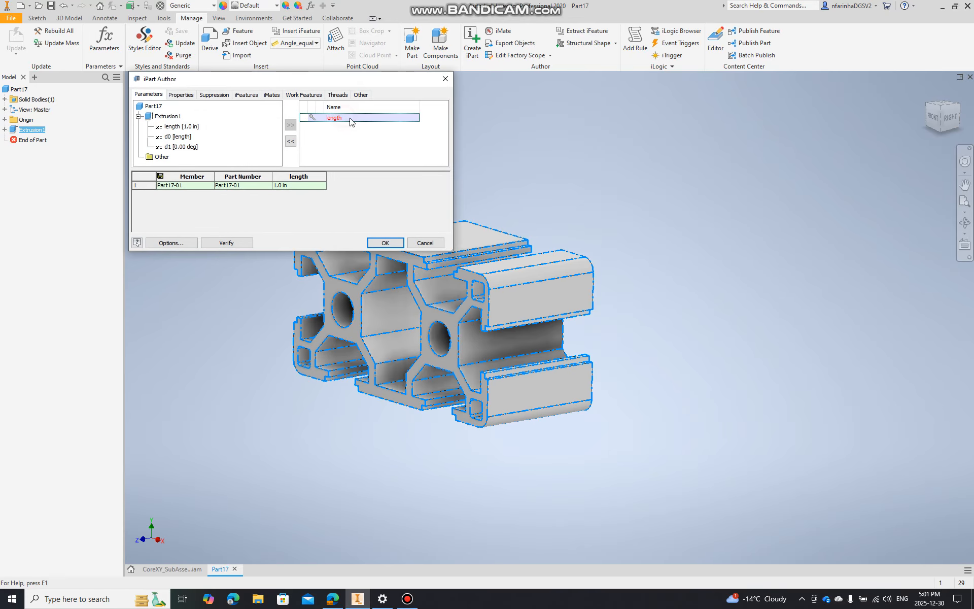
left_click(394, 245)
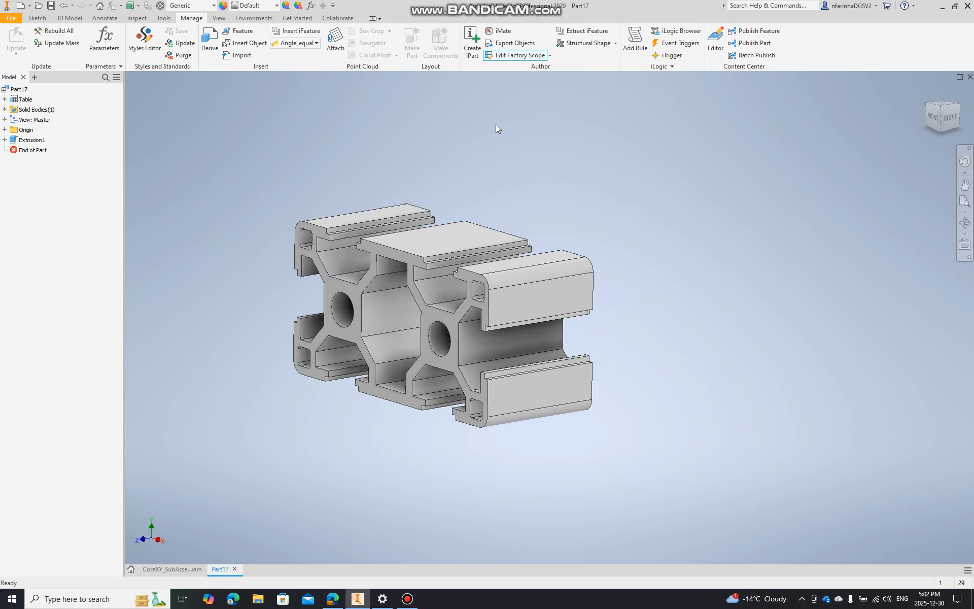
Start Structural Shape authoring and save the part as 3060_extrusion in the CAD folder AluminumExtrusionStandardCrossSections, replacing the existing file
left_click(613, 43)
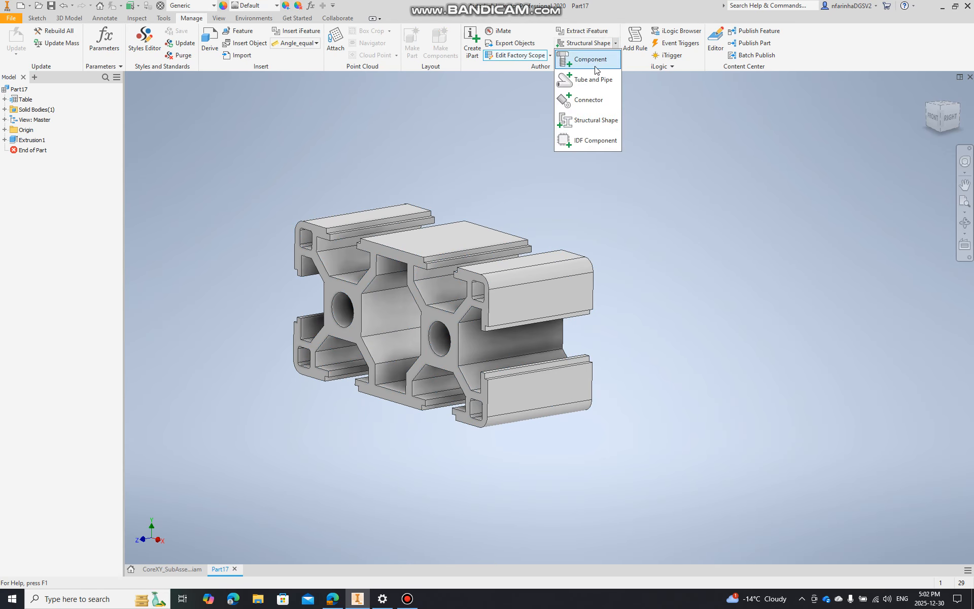
left_click(592, 121)
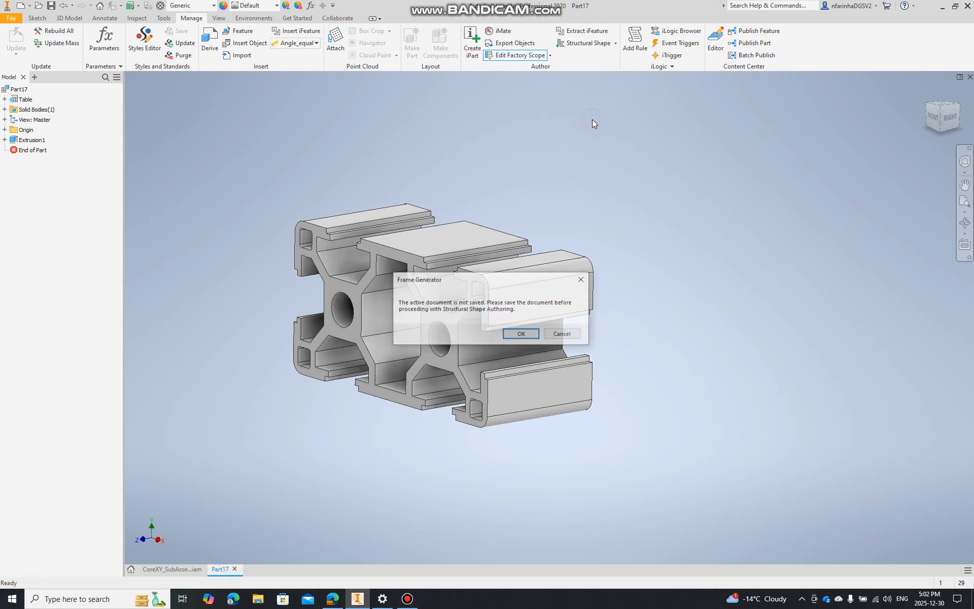
left_click(521, 334)
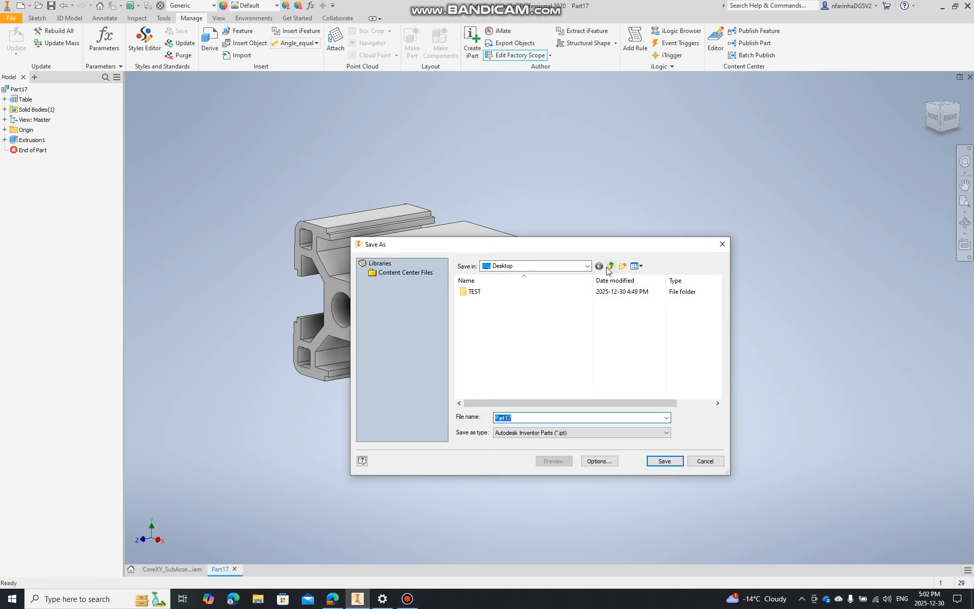
left_click(587, 265)
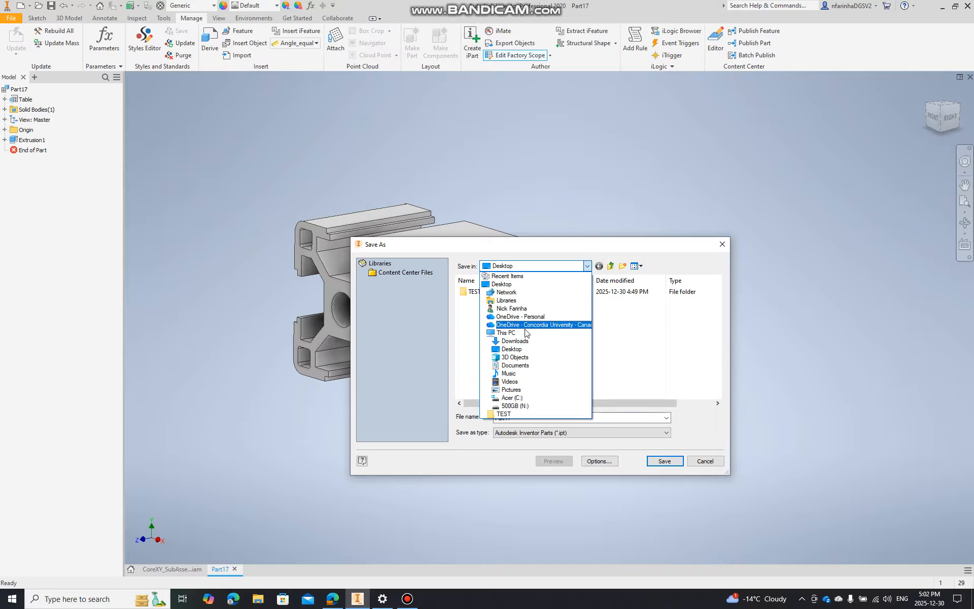
left_click(522, 324)
double_click(517, 311)
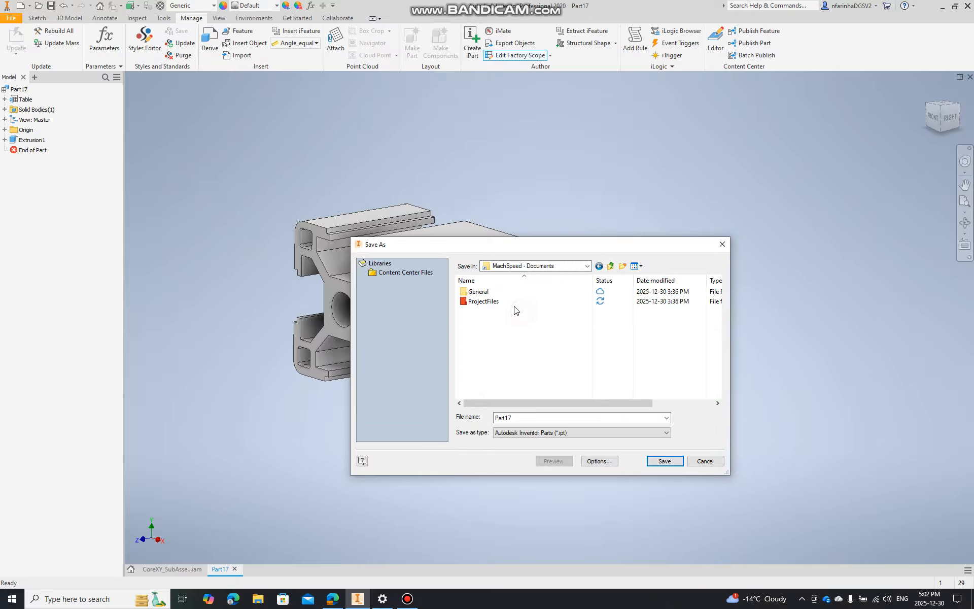
double_click(511, 302)
double_click(503, 292)
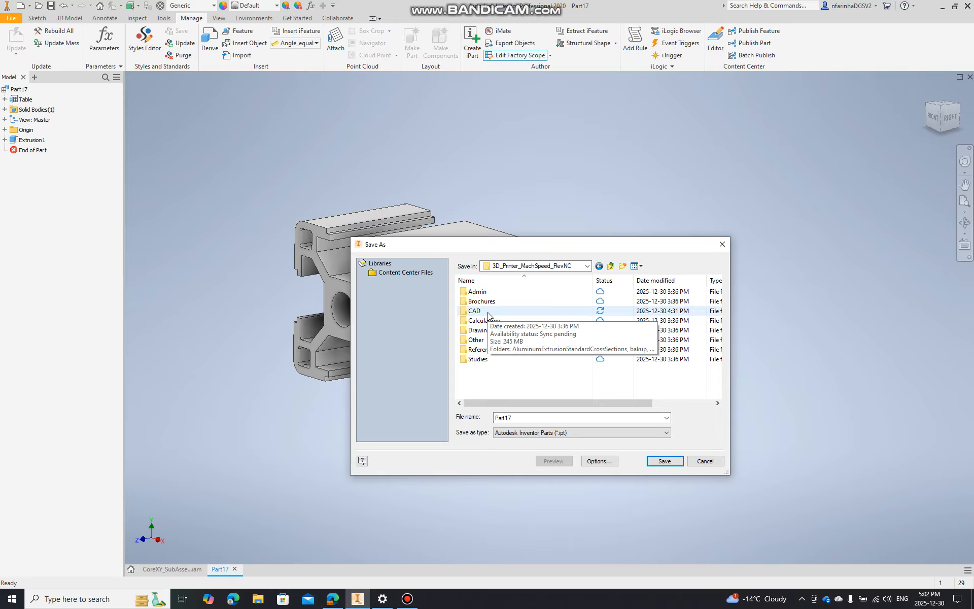
double_click(487, 312)
double_click(522, 292)
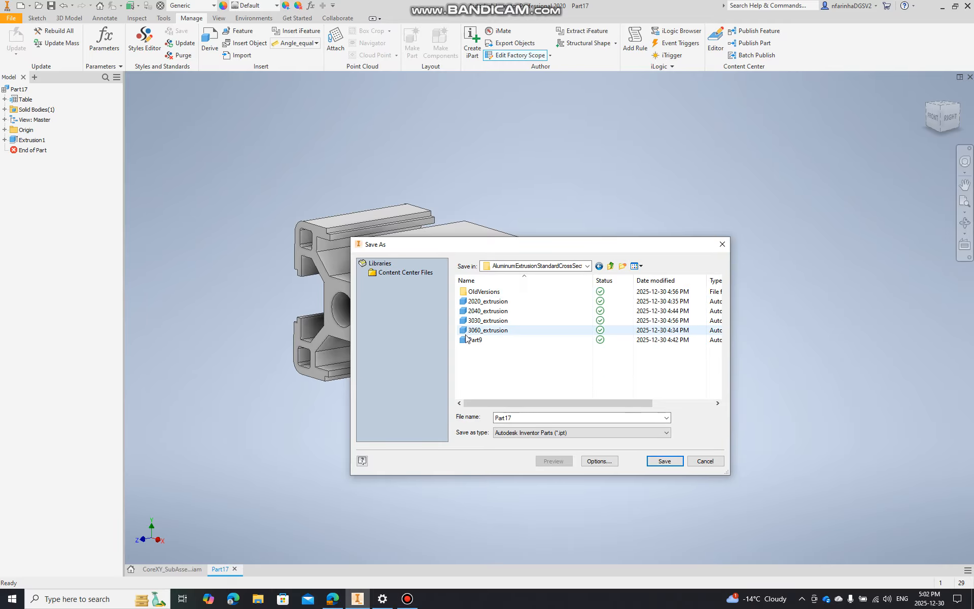
left_click(484, 330)
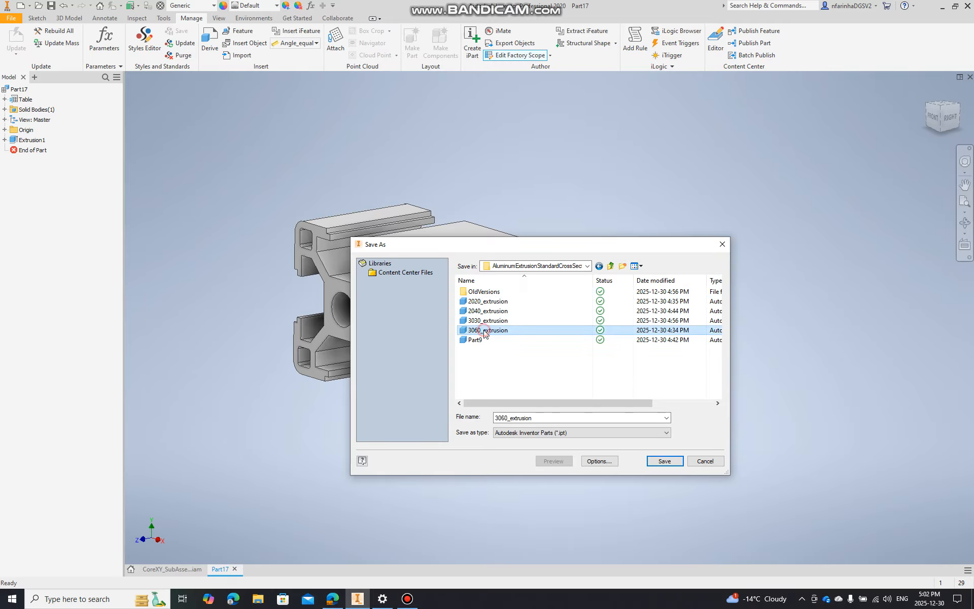
left_click(656, 462)
left_click(525, 303)
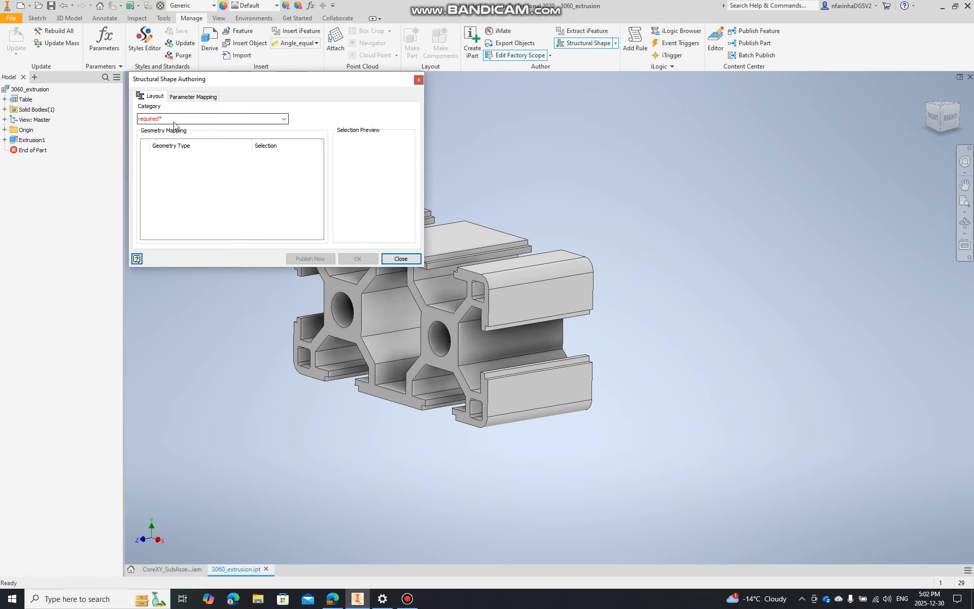
Set the structural shape category to Other, keeping the base extrusion and the predefined default base point
left_click(285, 119)
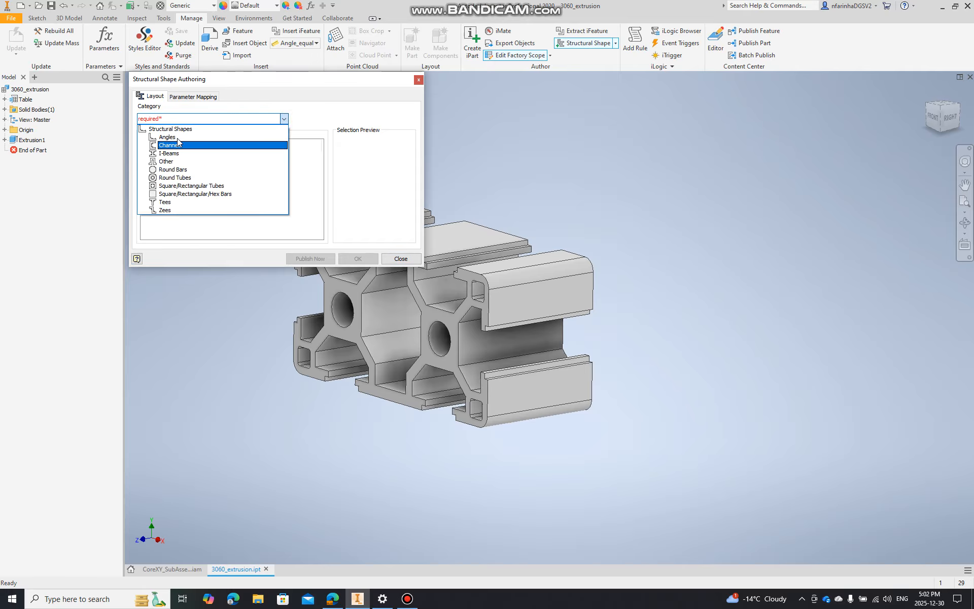
left_click(165, 161)
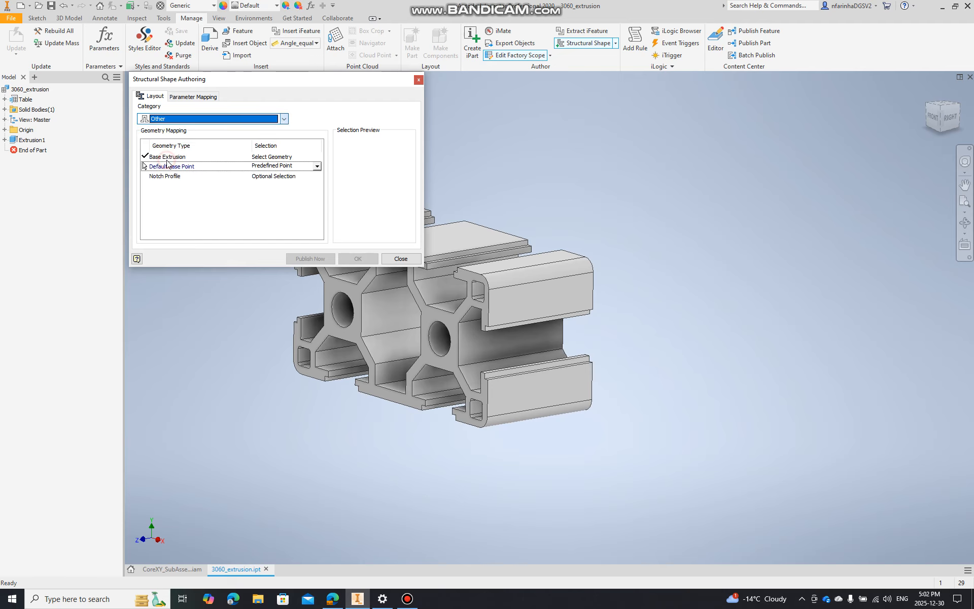
left_click(284, 166)
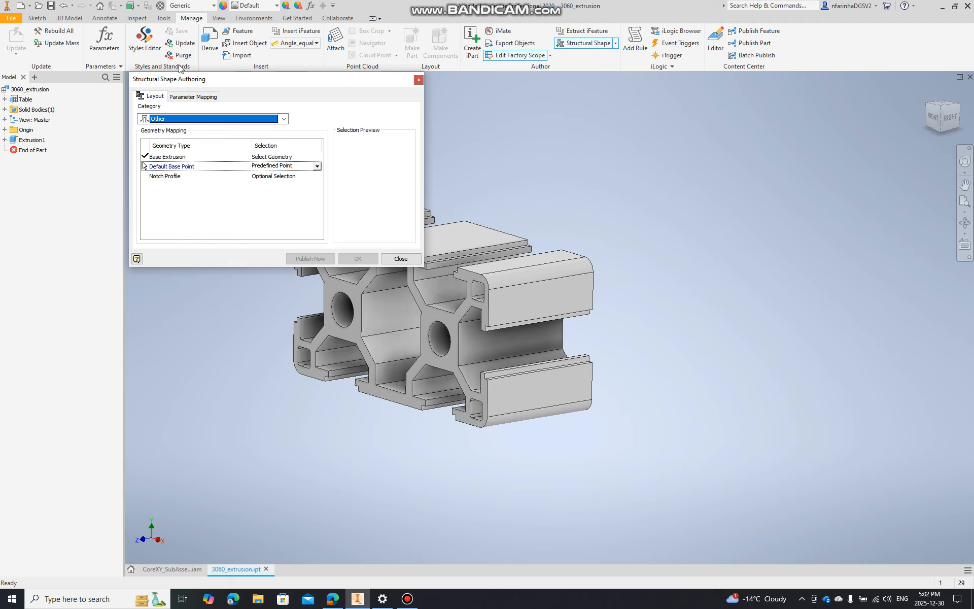
Map the Base Length category parameter to the length column and start publishing the shape to the Content Center
left_click(200, 96)
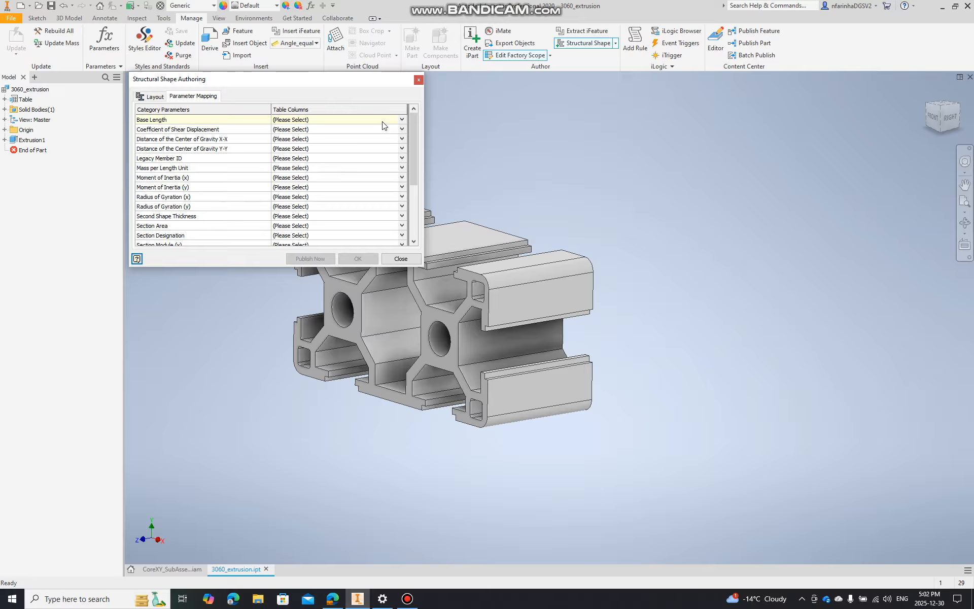
left_click(401, 120)
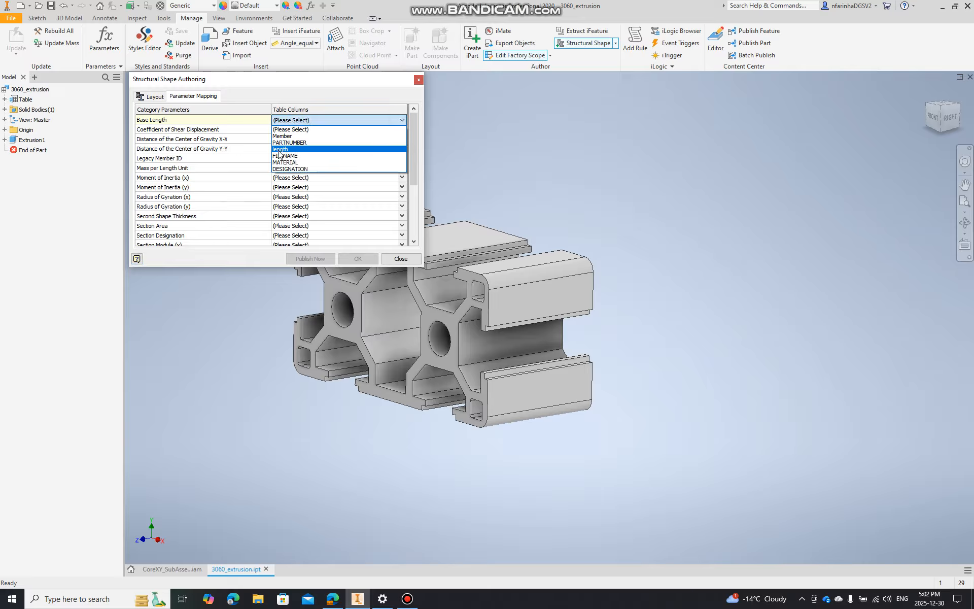
left_click(282, 150)
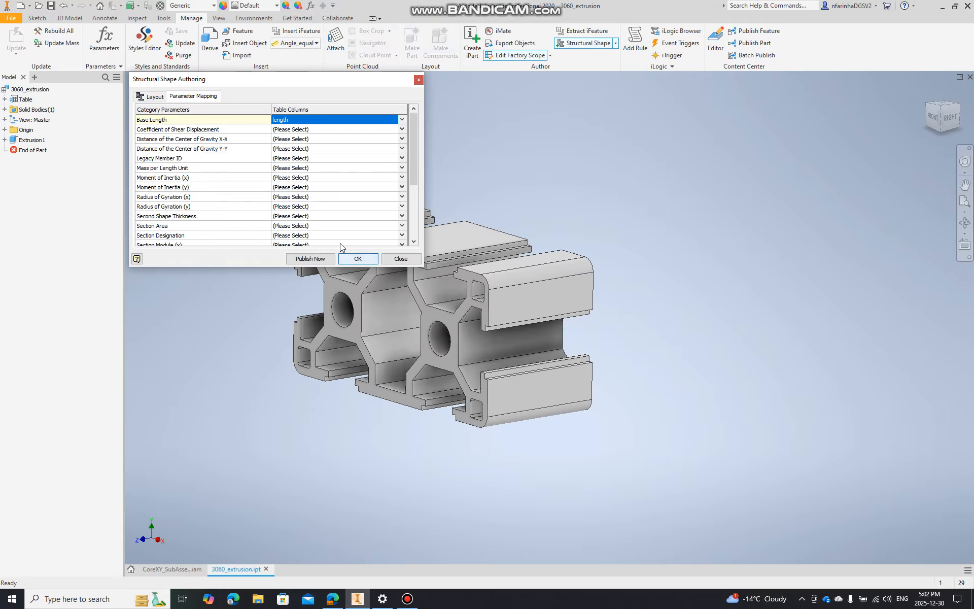
left_click(313, 260)
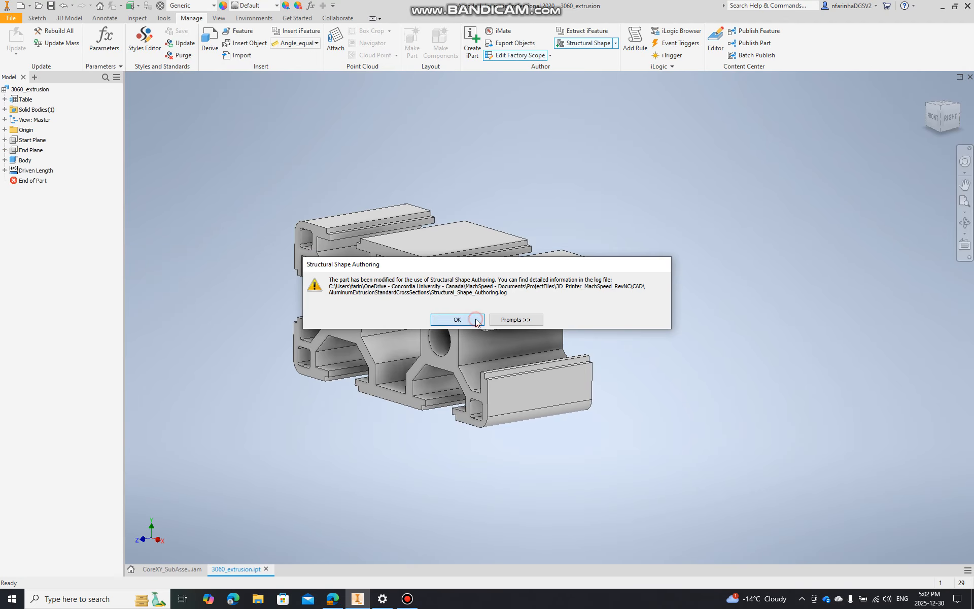
left_click(457, 319)
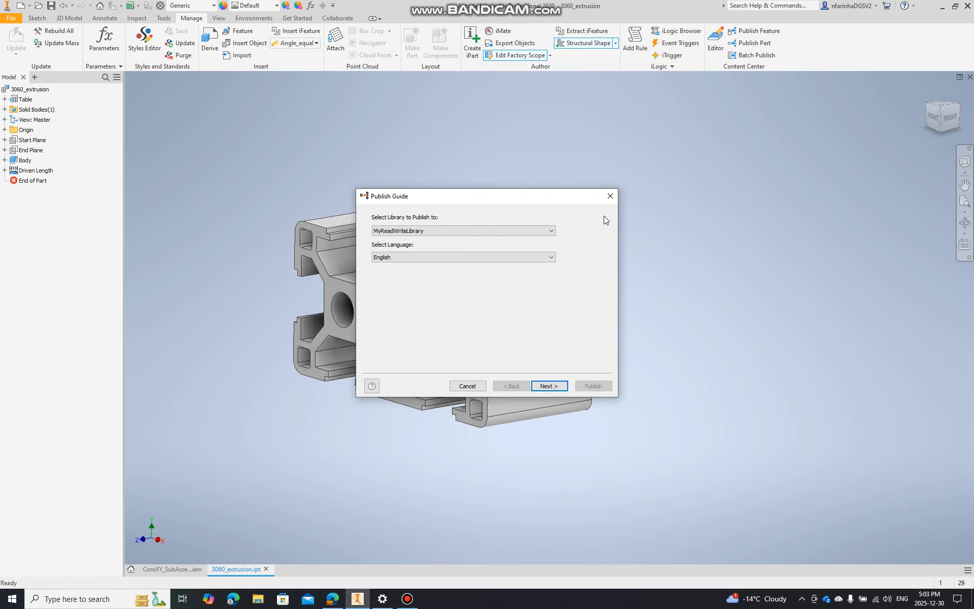
Choose MyReadWriteLibrary, English and the Other category for publishing, and define length as the family key column
left_click(406, 231)
left_click(376, 249)
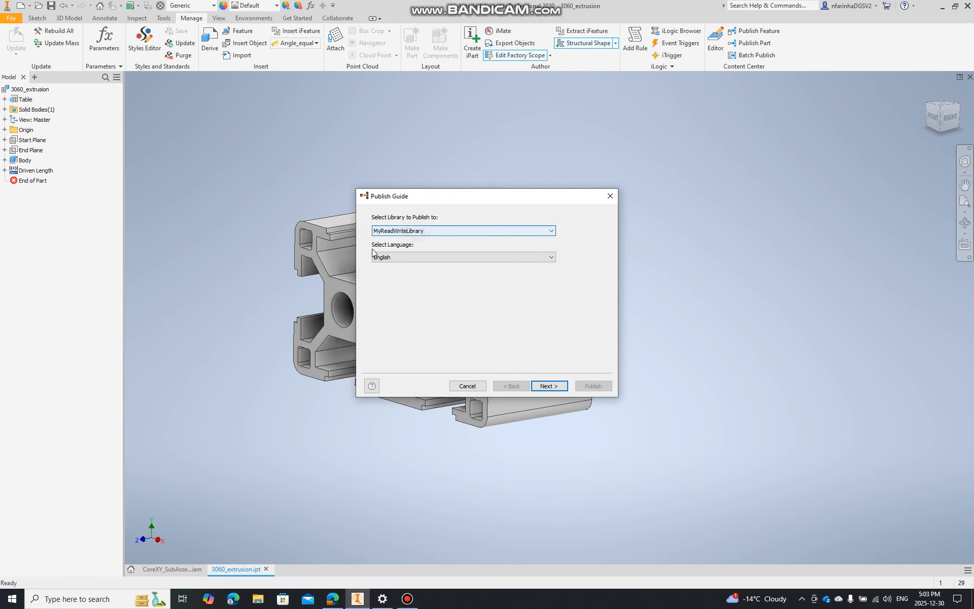
left_click(542, 386)
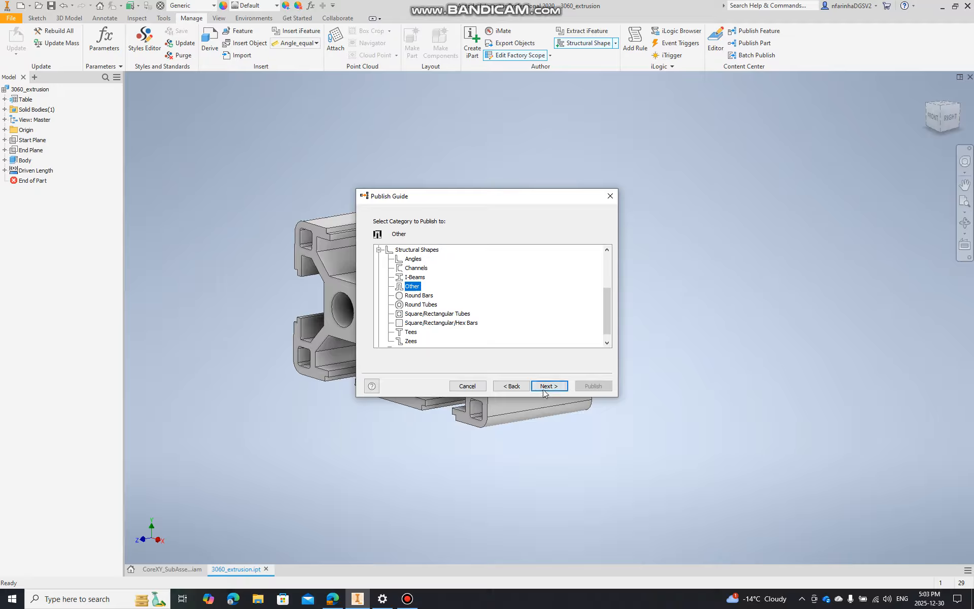
left_click(545, 387)
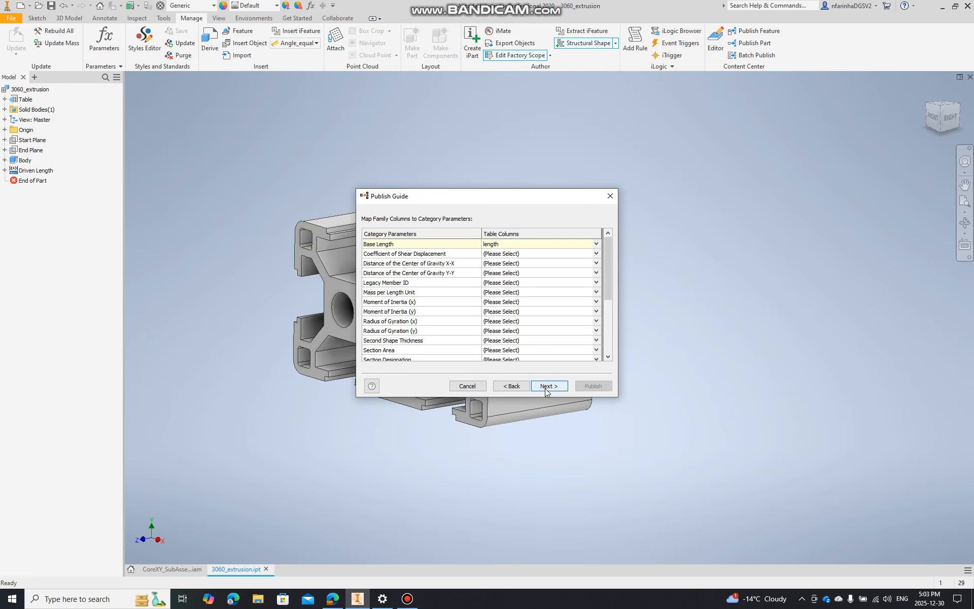
left_click(545, 388)
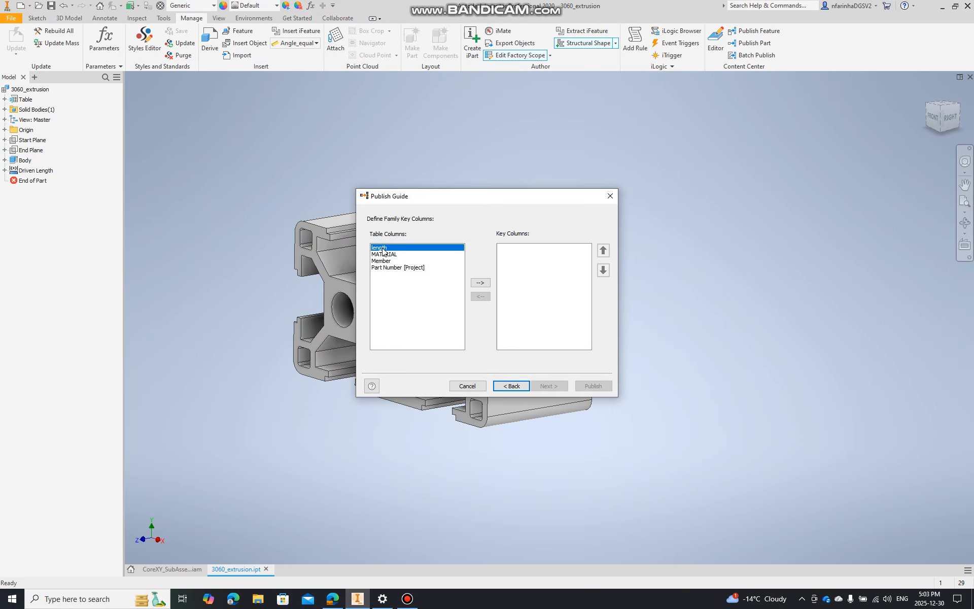
left_click(480, 283)
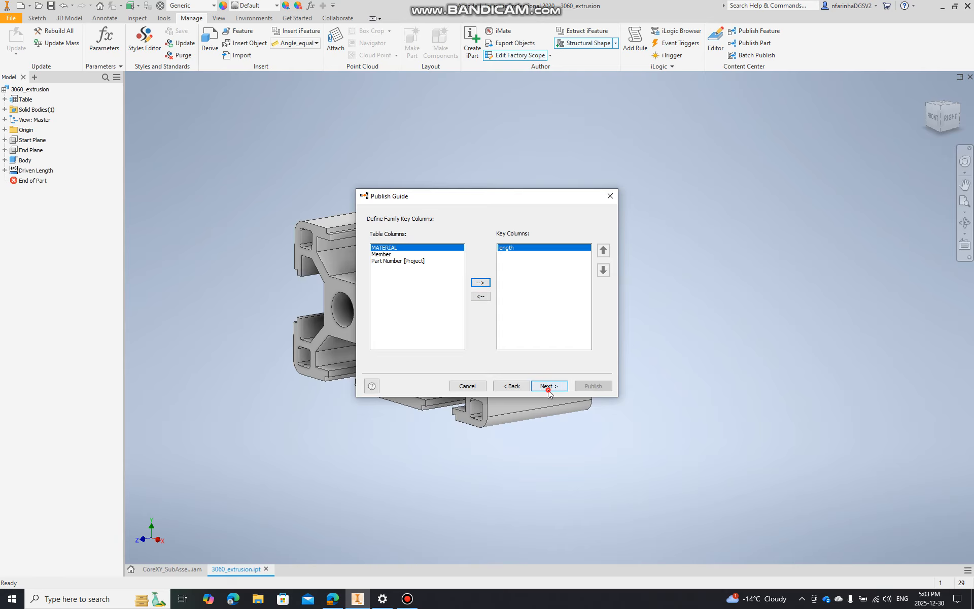
left_click(545, 386)
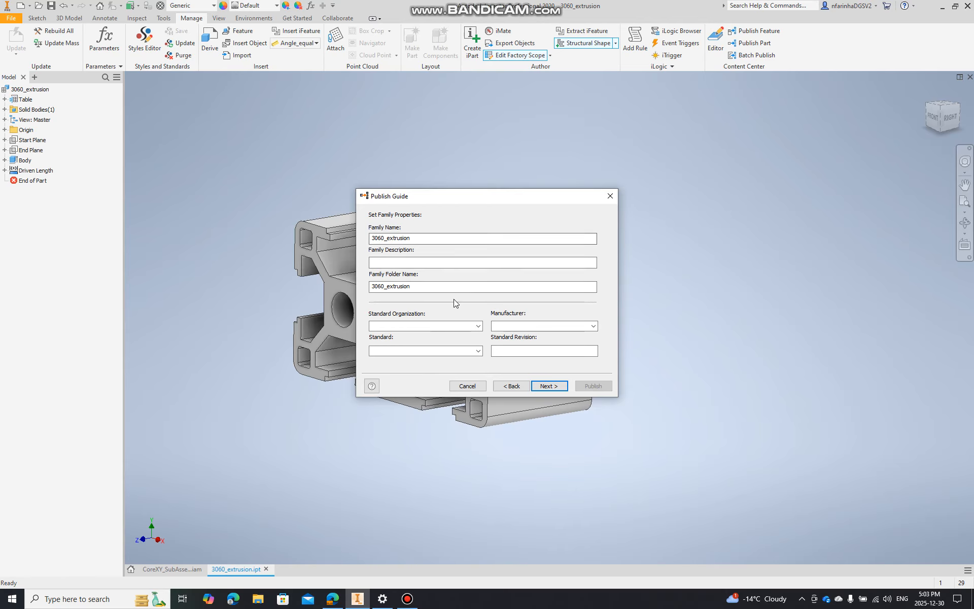
Set the family's standard organization to ANSI and enter a family description identifying the author, profile and date
left_click(478, 326)
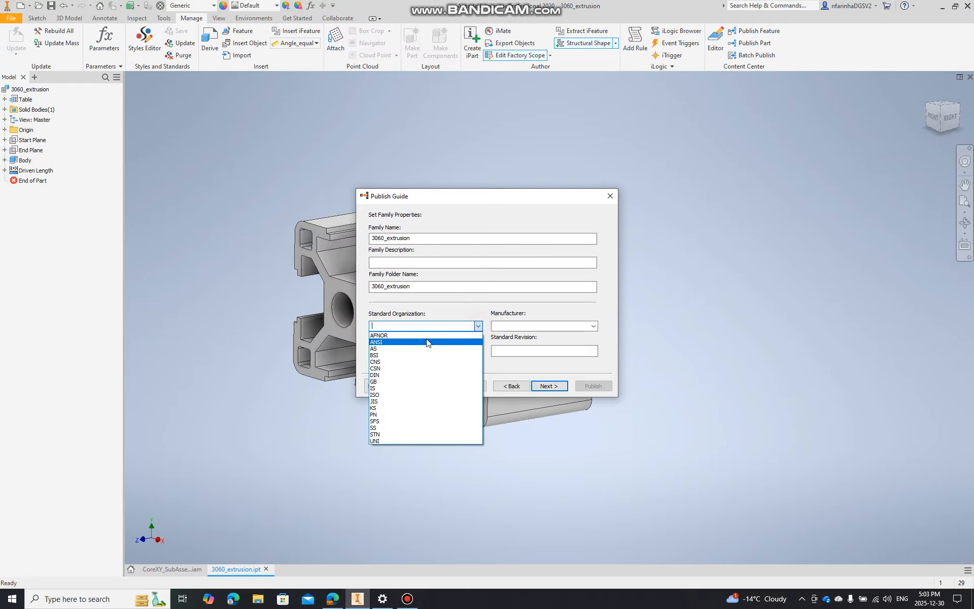
left_click(383, 341)
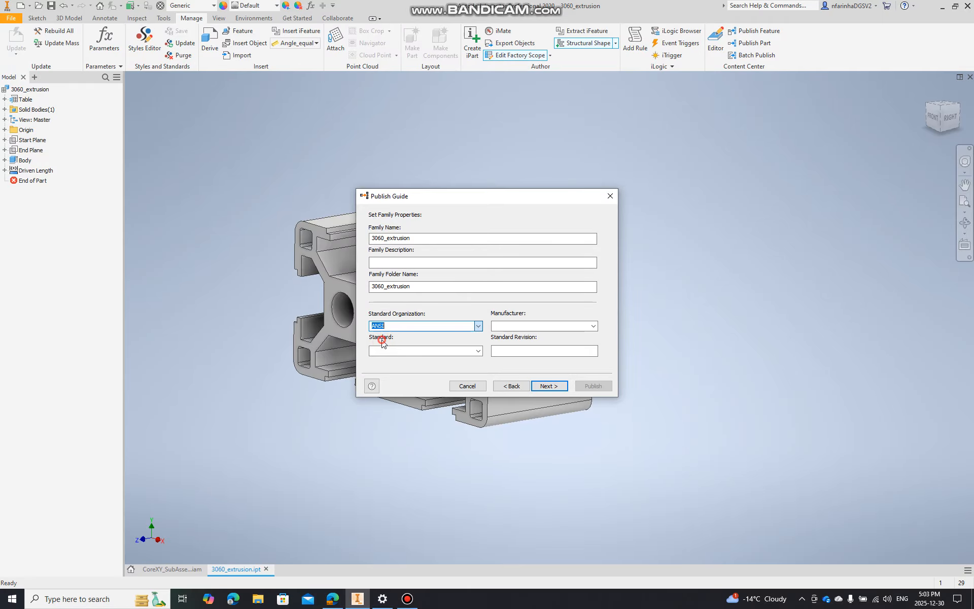
left_click(452, 263)
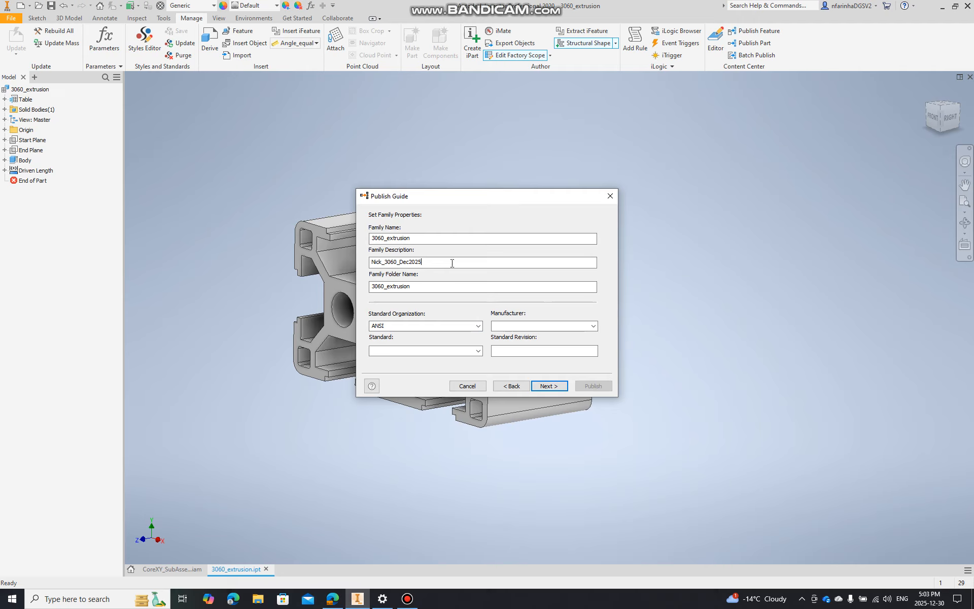
left_click(550, 386)
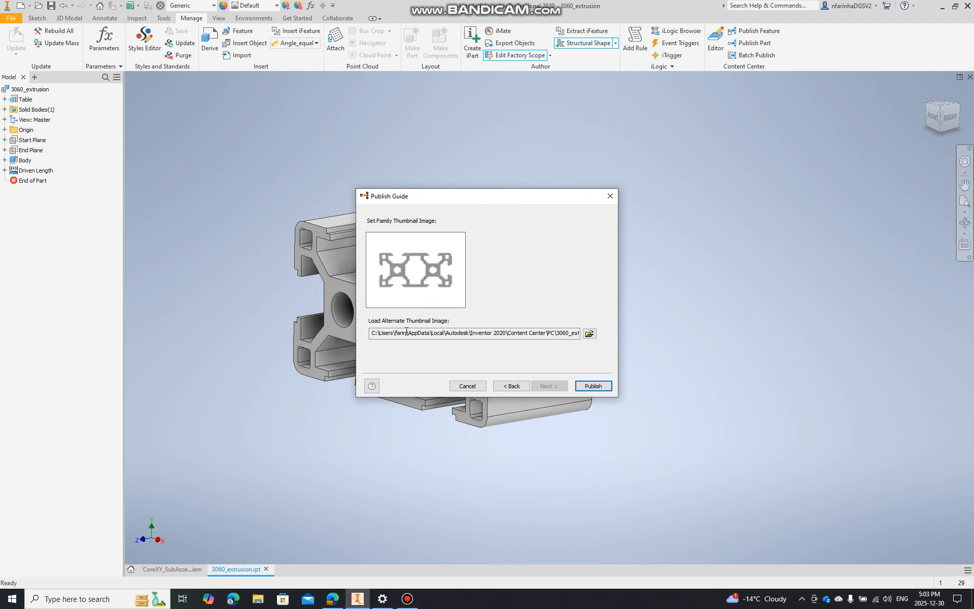
Keep the default 3060_extrusion.bmp family thumbnail and publish the family to the library
left_click_drag(370, 332, 619, 335)
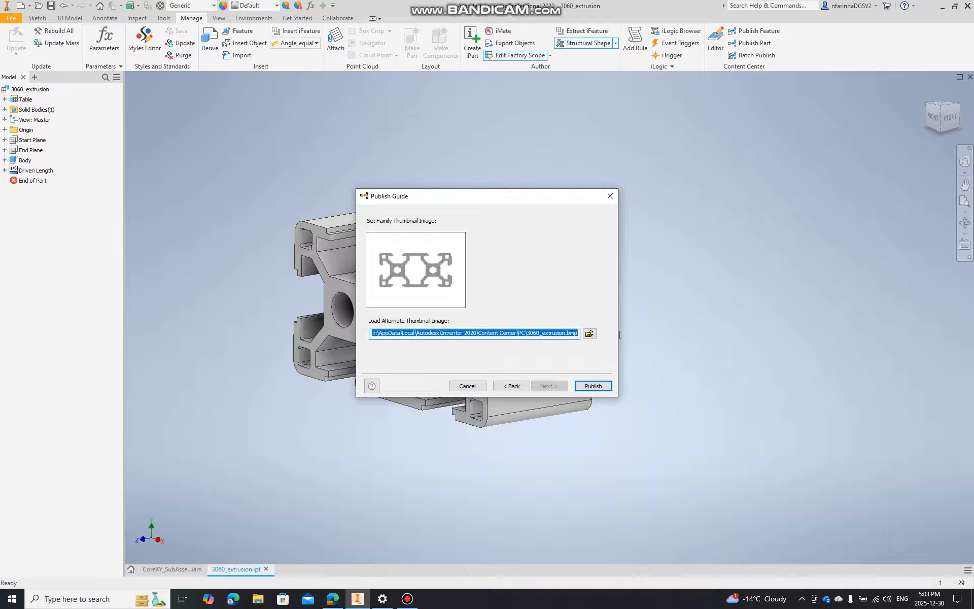
left_click(578, 385)
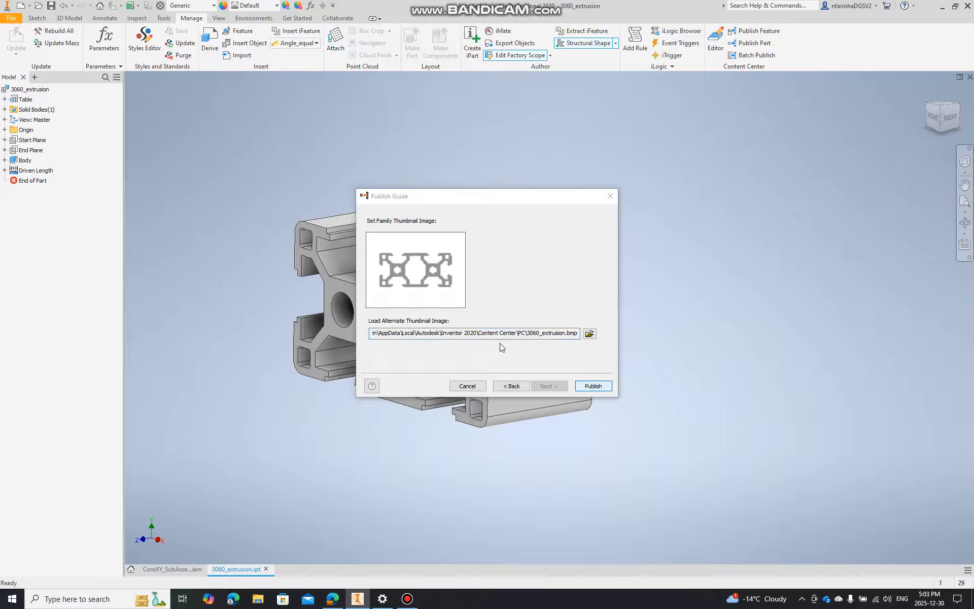
left_click(514, 331)
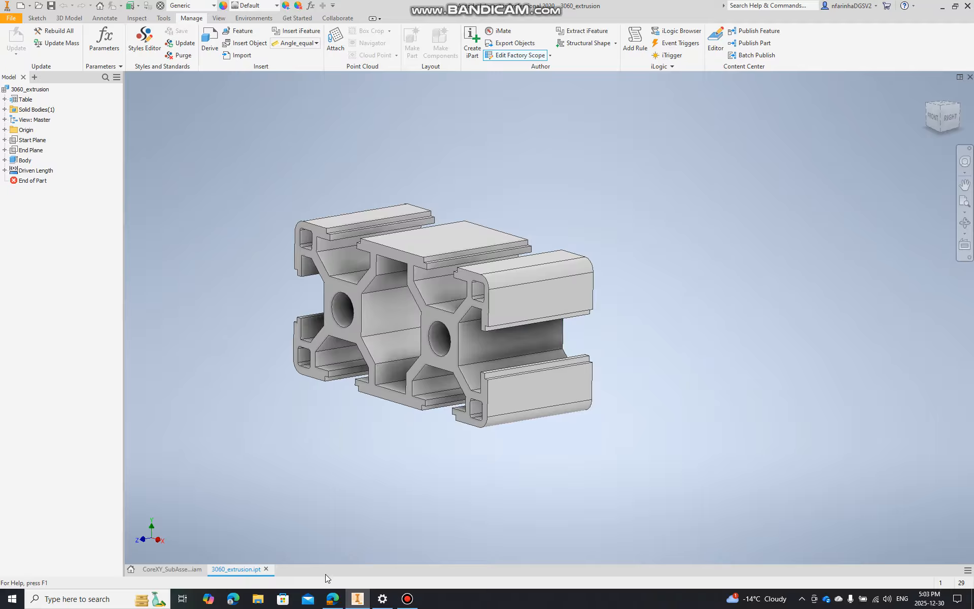
Create a new part from the Standard.ipt template
left_click(11, 18)
left_click(23, 55)
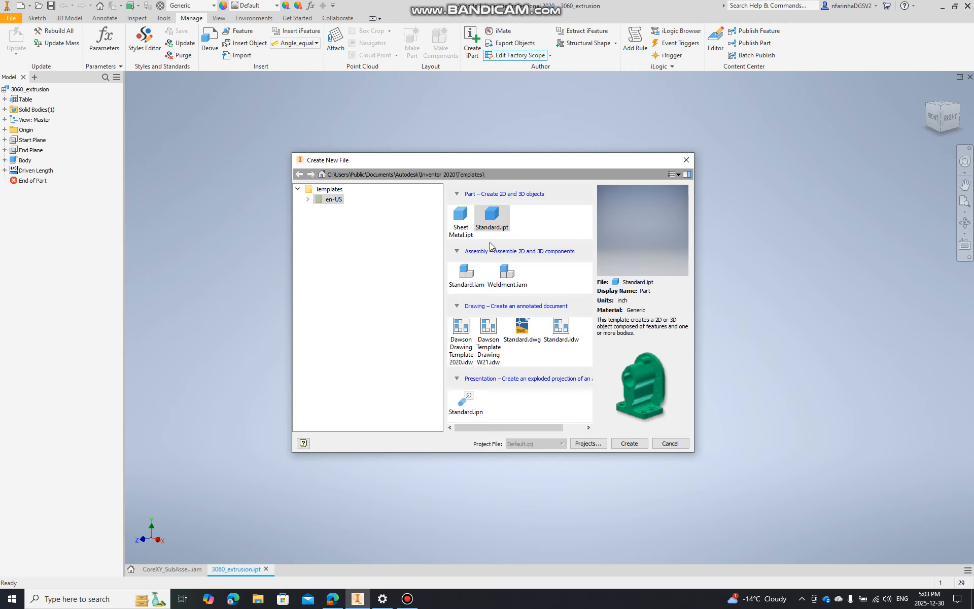
double_click(508, 213)
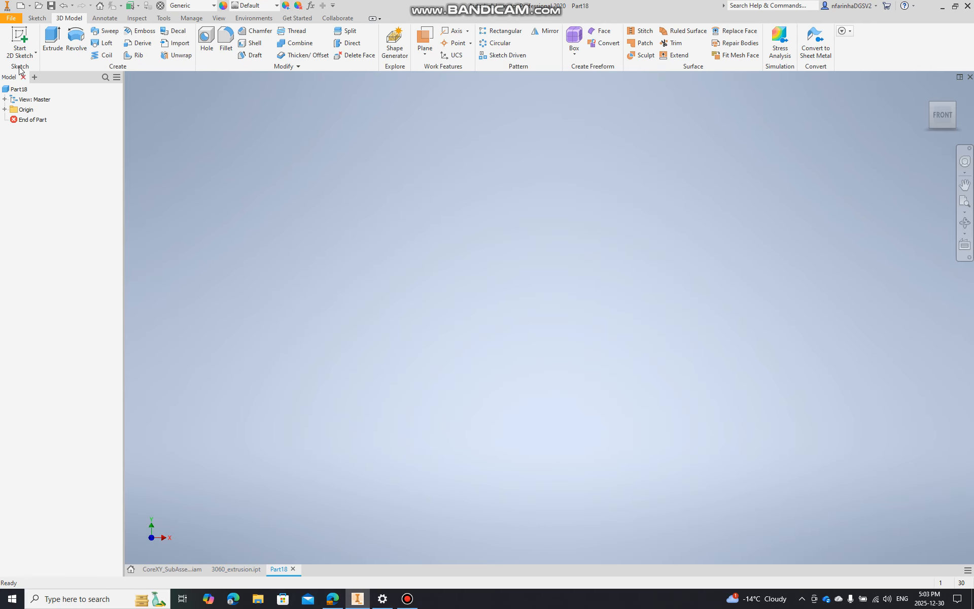
Create a new assembly from the Standard.iam template
left_click(12, 19)
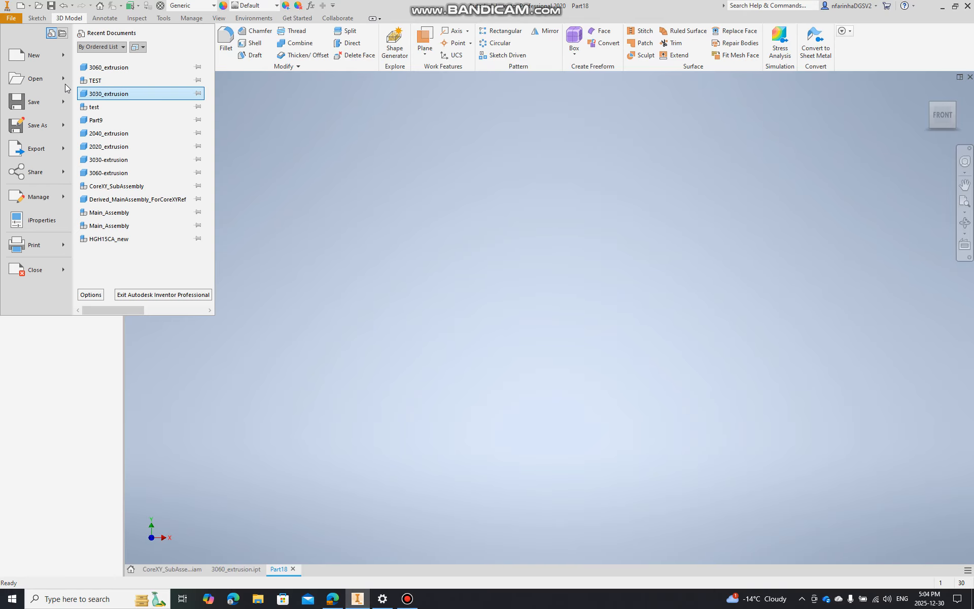
left_click(29, 53)
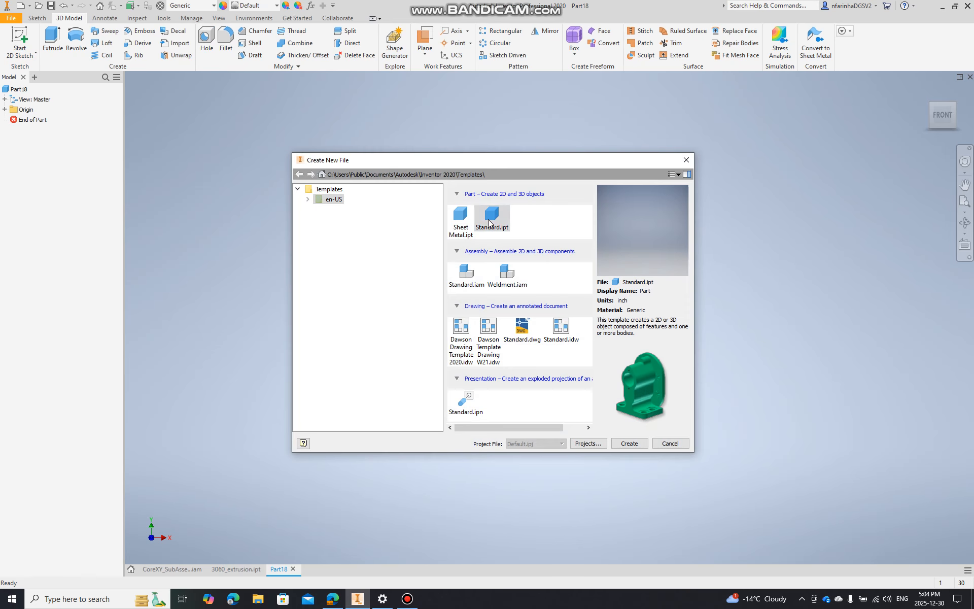
double_click(477, 271)
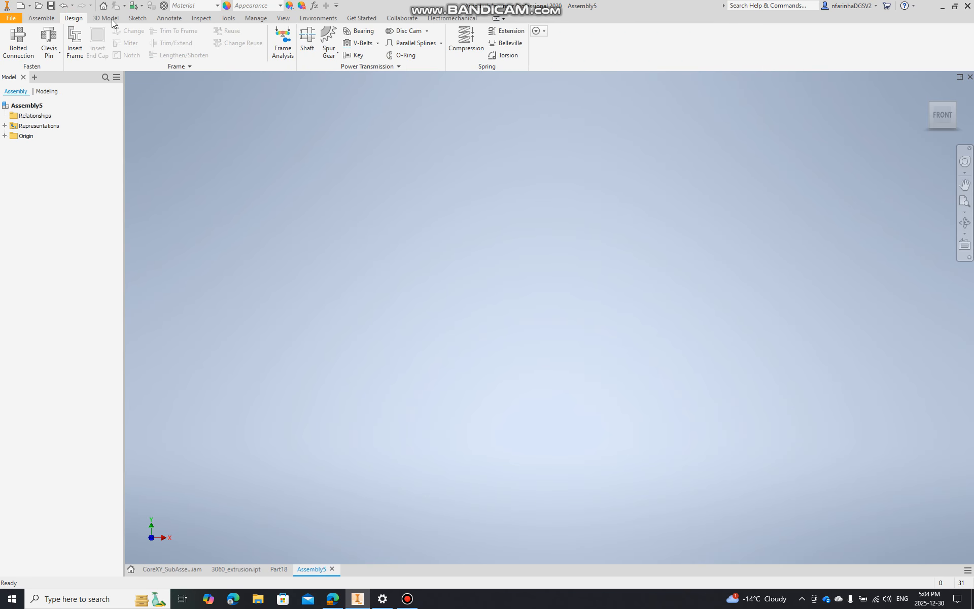
Create an in-place component named test from the Standard.ipt template and place it in the assembly
left_click(40, 21)
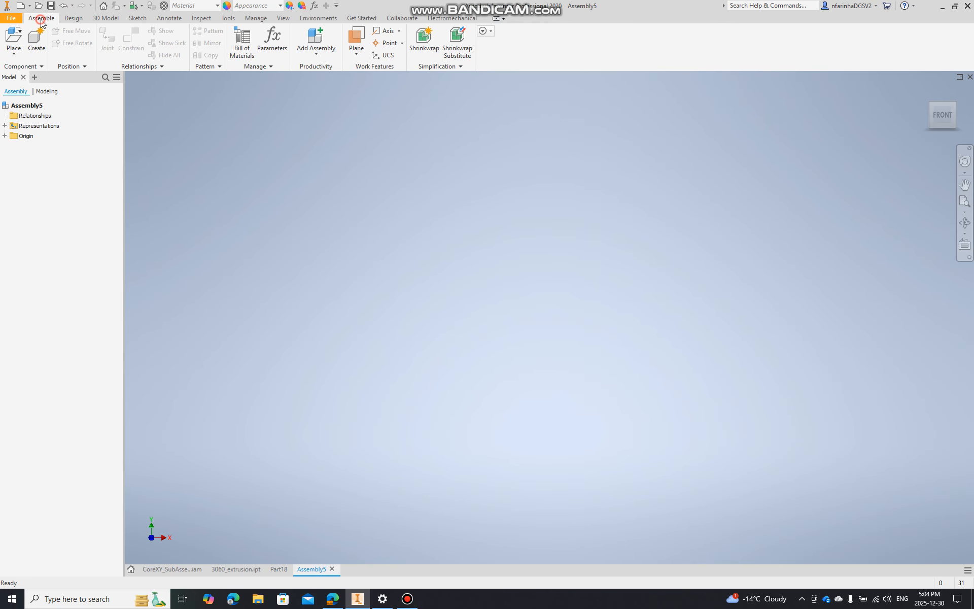
left_click(44, 48)
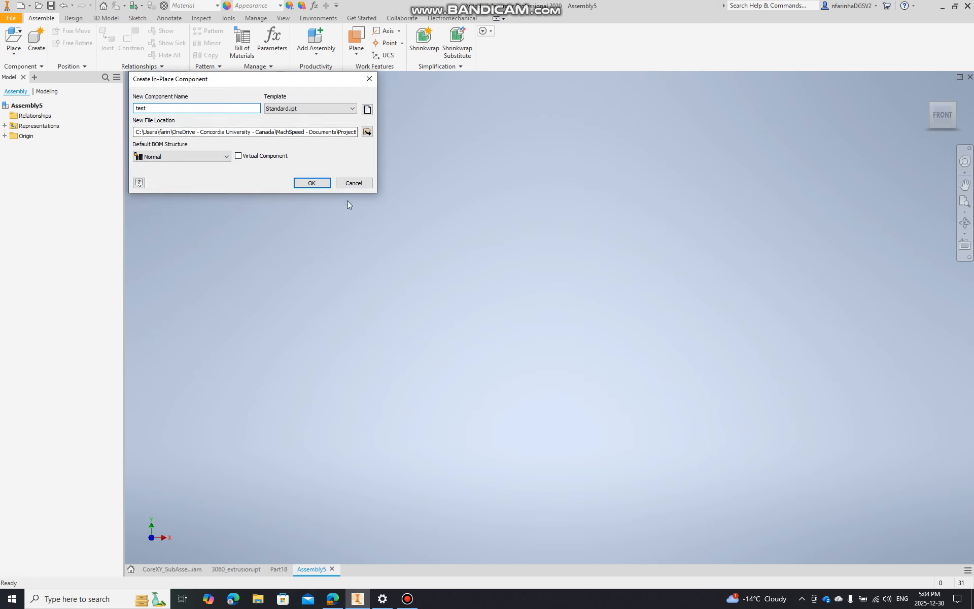
left_click(310, 183)
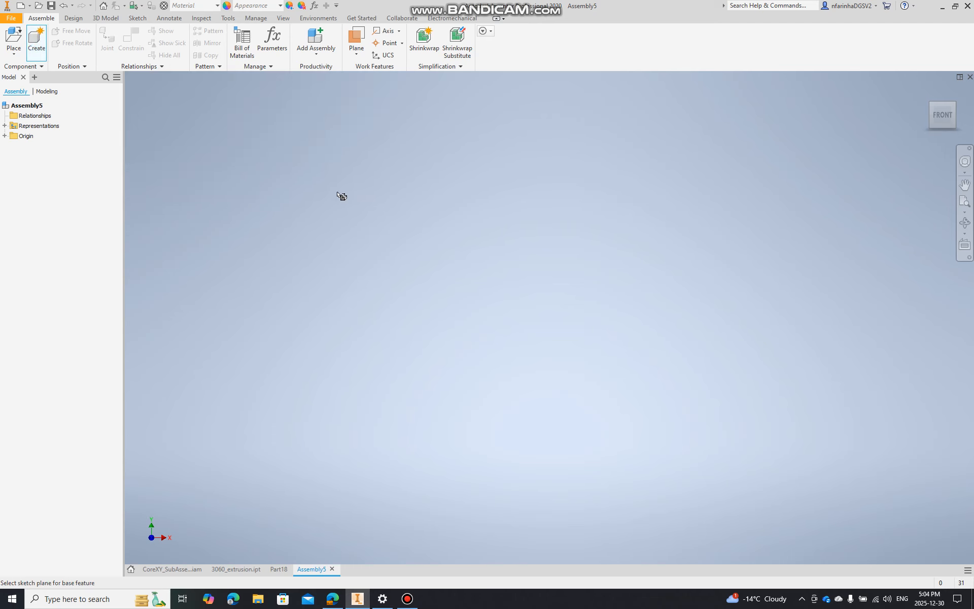
left_click(467, 296)
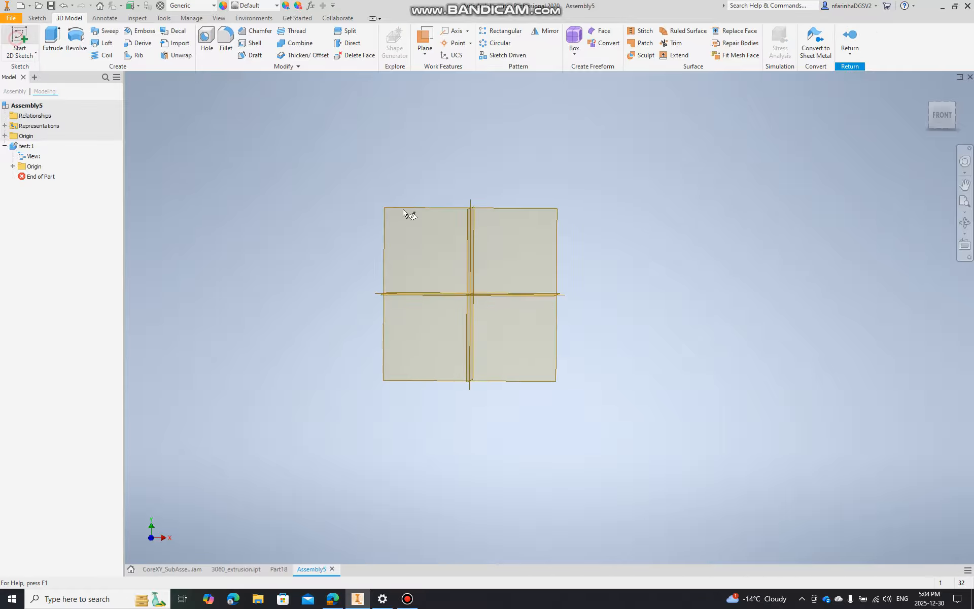
Sketch a corner rectangle from the origin on the part's horizontal XZ plane, about 13.3 by 9.2 in, and finish the sketch
left_click(405, 213)
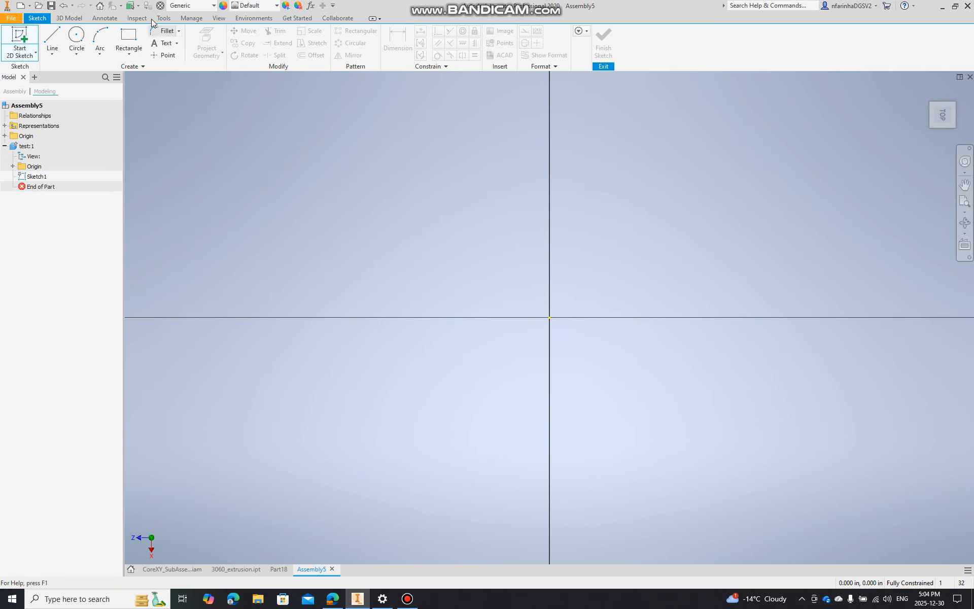
left_click(128, 38)
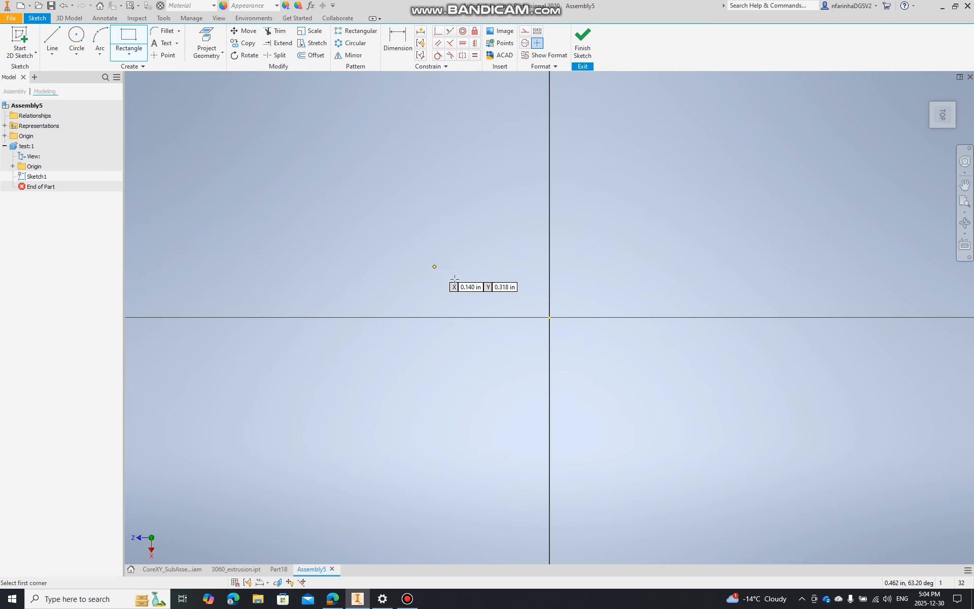
left_click(548, 314)
scroll(722, 213, "down", 5)
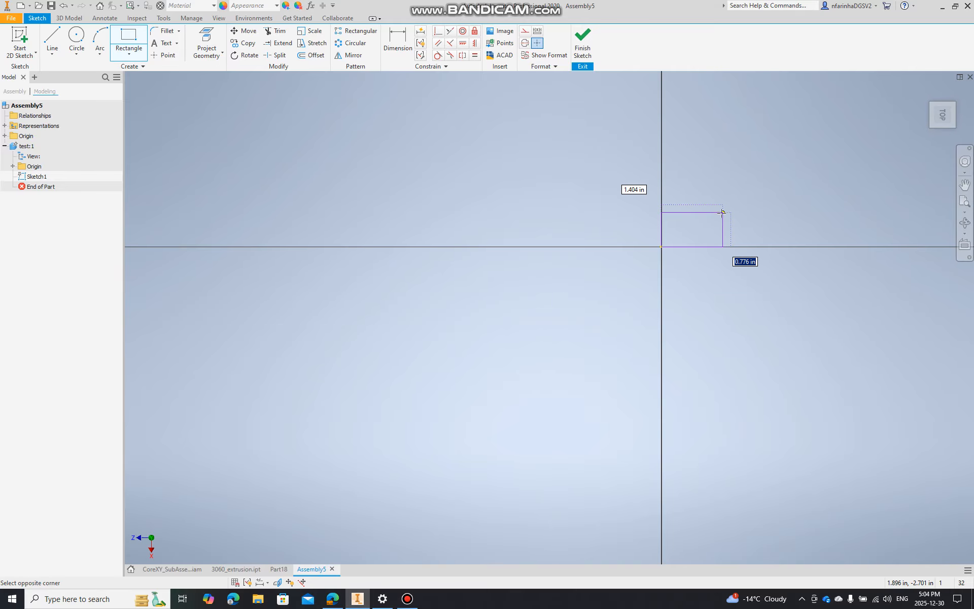
middle_click_drag(722, 212, 509, 229)
middle_click_drag(604, 264, 464, 445)
left_click(798, 105)
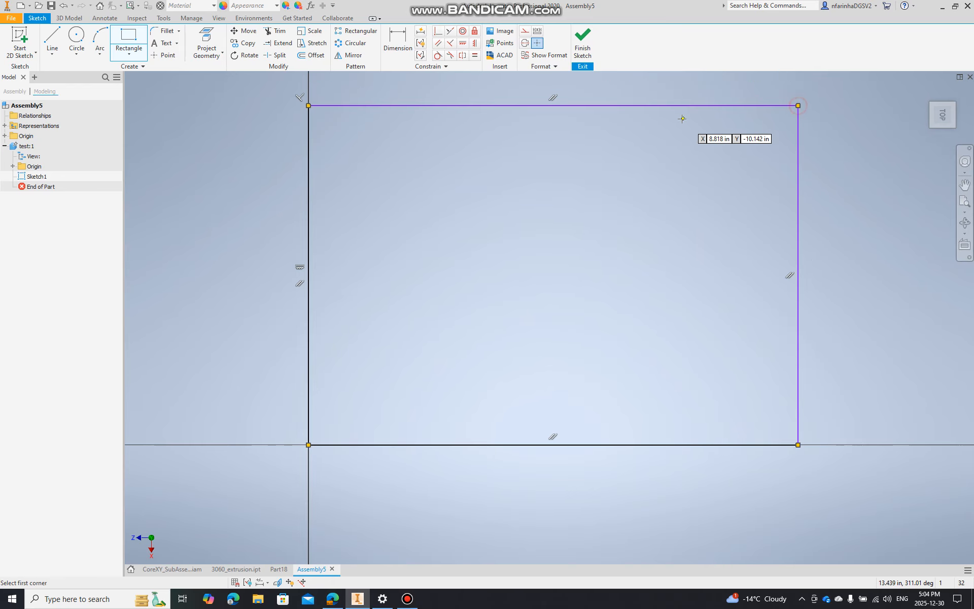
left_click(582, 43)
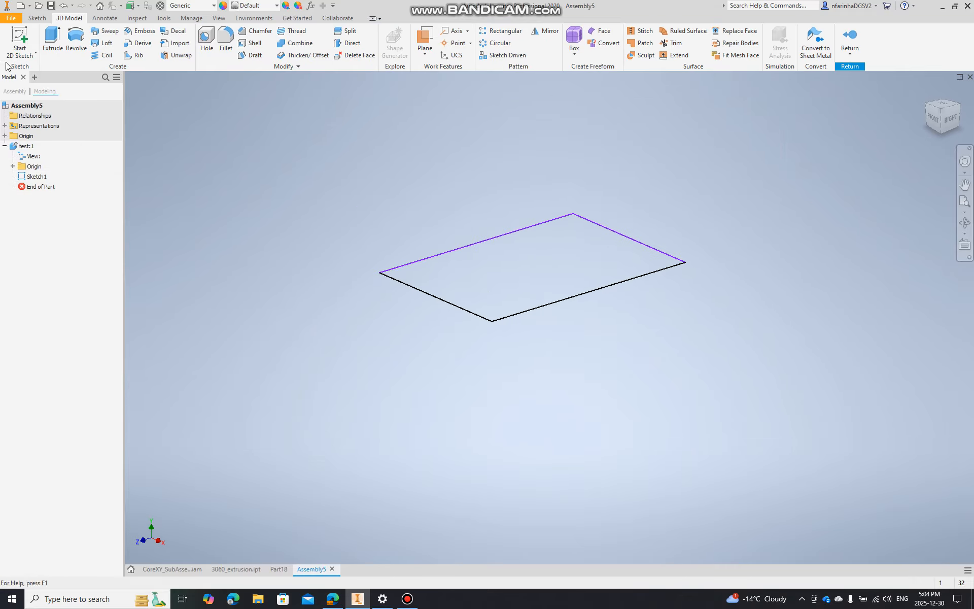
In a 3D sketch, draw a vertical line from the origin corner and a diagonal about 17.1 in long down to the rectangle's far corner
left_click(21, 54)
left_click(23, 91)
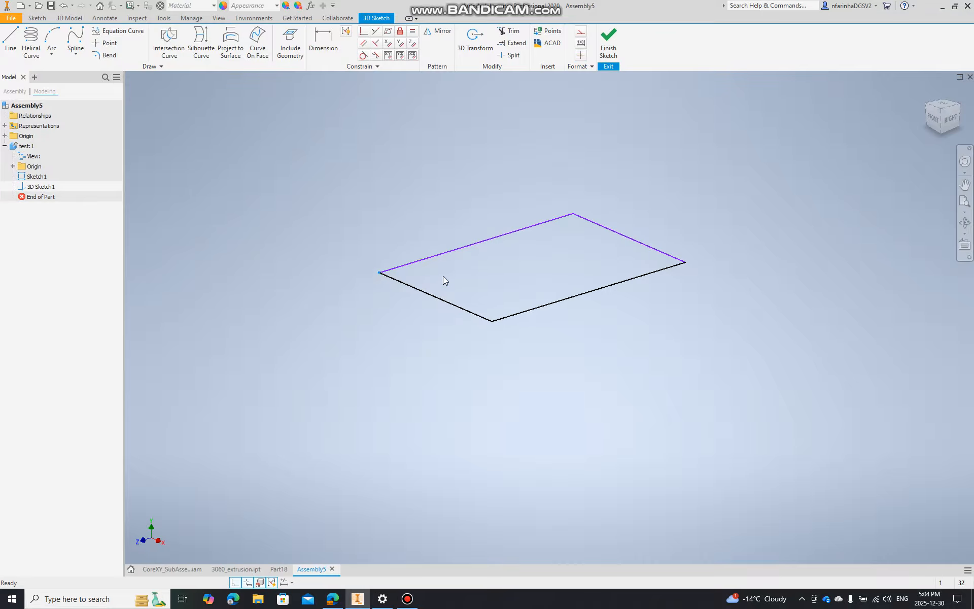
left_click(5, 42)
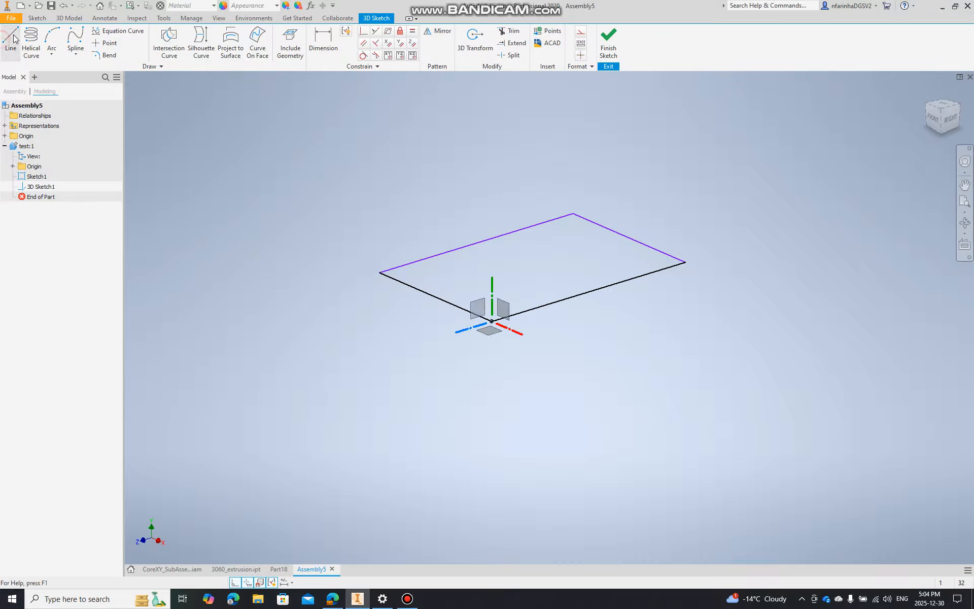
left_click(491, 322)
left_click(491, 130)
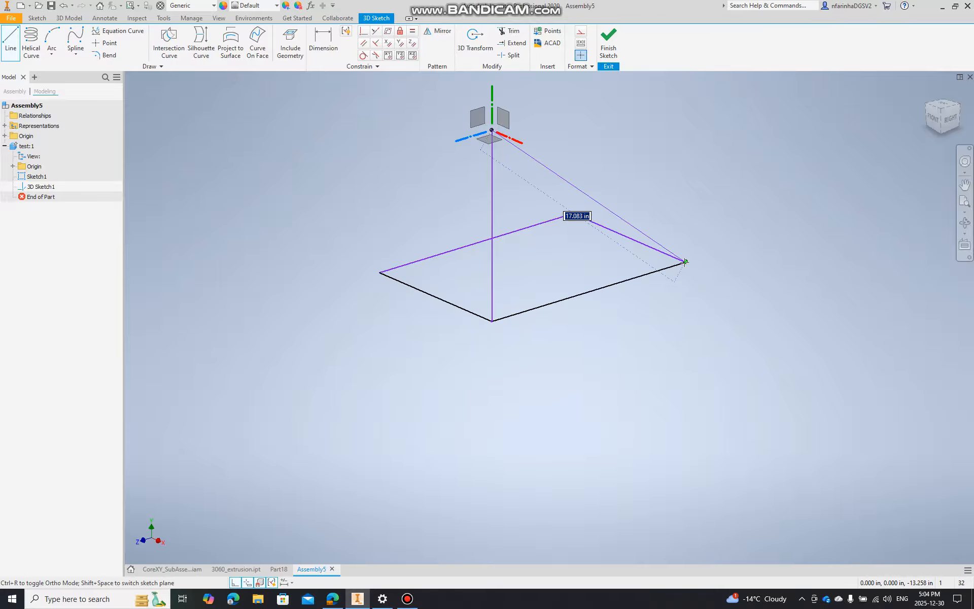
left_click(685, 262)
key("Escape")
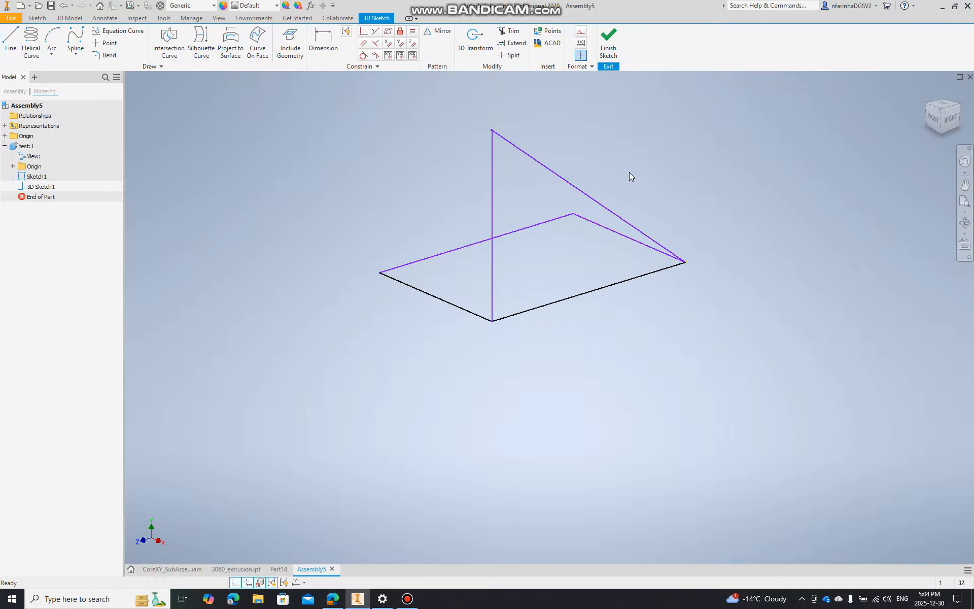
Draw a vertical line about 5.8 in high from the corner opposite the origin and a diagonal from its upper end to the remaining corner
left_click(10, 40)
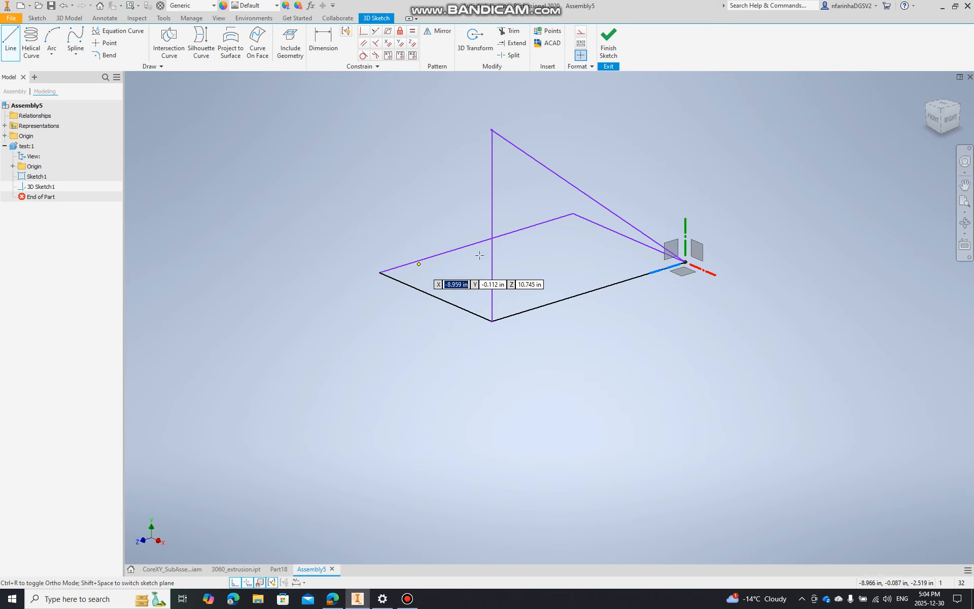
left_click(572, 214)
left_click(572, 110)
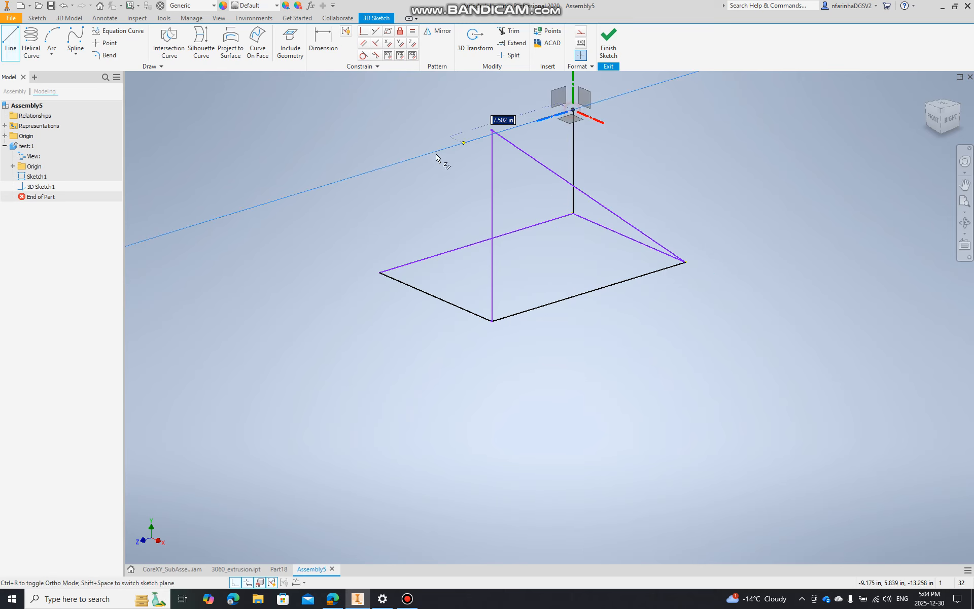
left_click(379, 273)
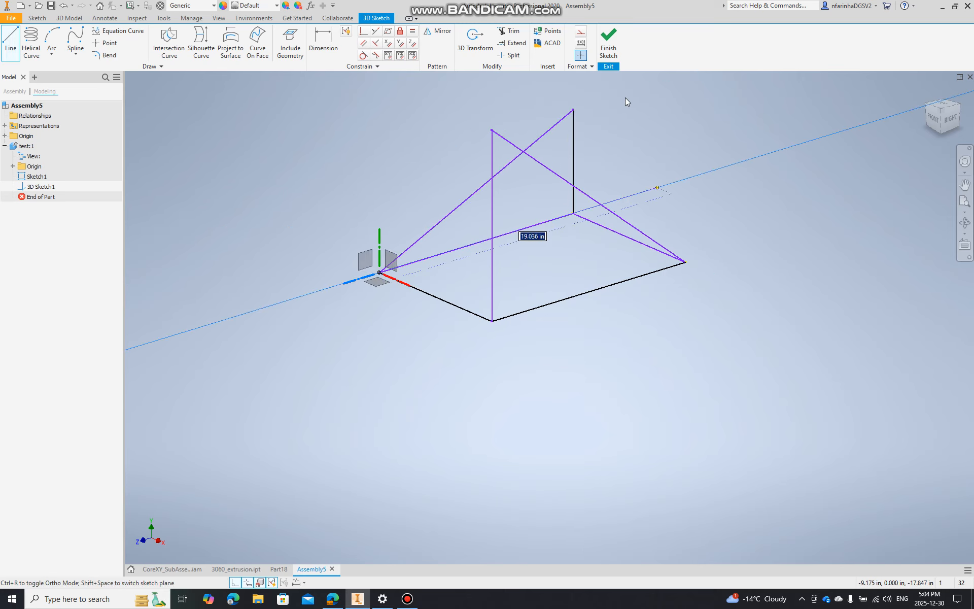
Finish the 3D sketch and return from the in-place part to the assembly
left_click(608, 43)
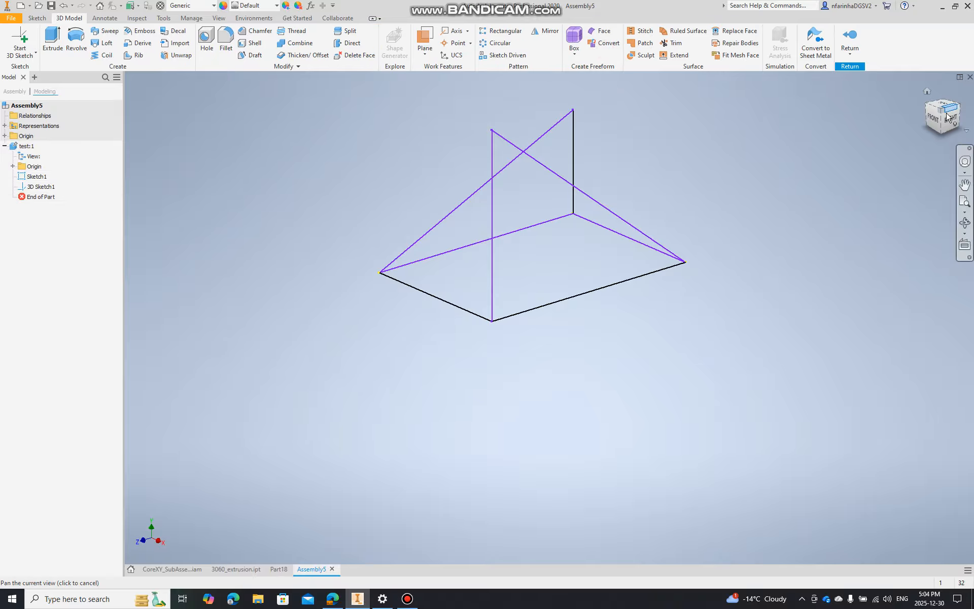
mouse_move(710, 244)
middle_mouse_down("shift")
mouse_move(573, 187)
mouse_move(497, 276)
mouse_move(527, 280)
middle_mouse_up("shift")
middle_click_drag(799, 159, 764, 200, "shift")
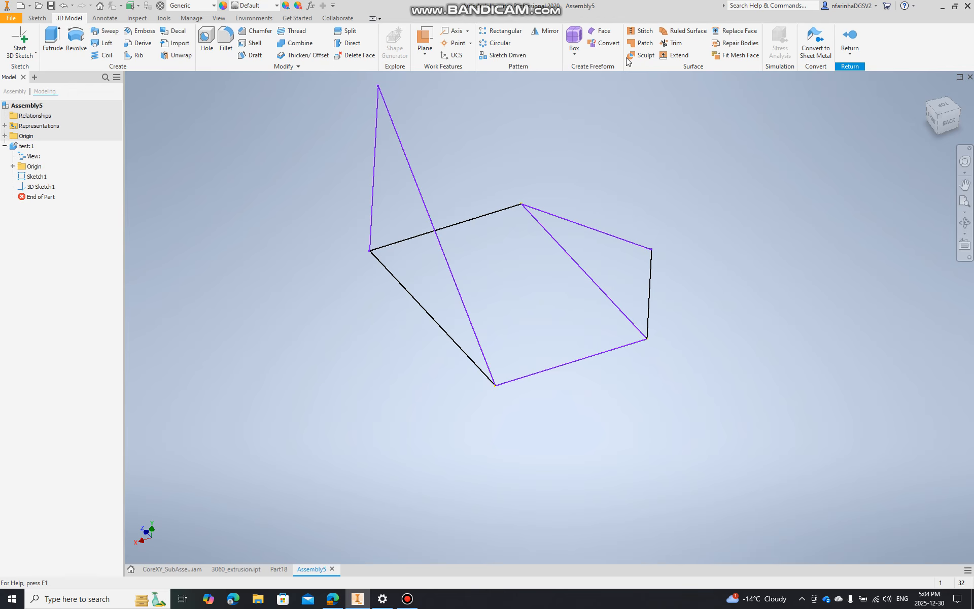
left_click(848, 40)
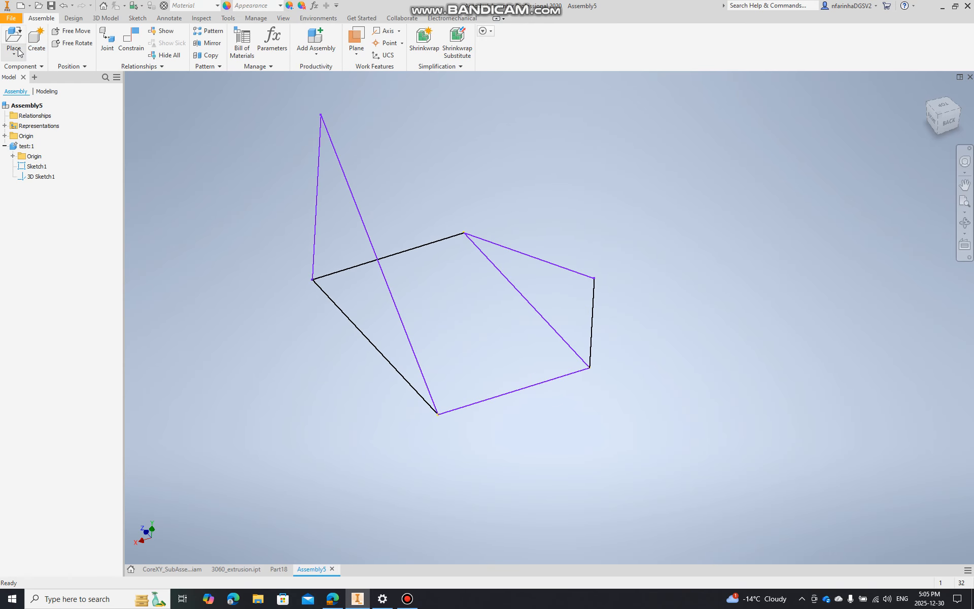
Start inserting frame members and save the assembly as test1 when required
left_click(73, 18)
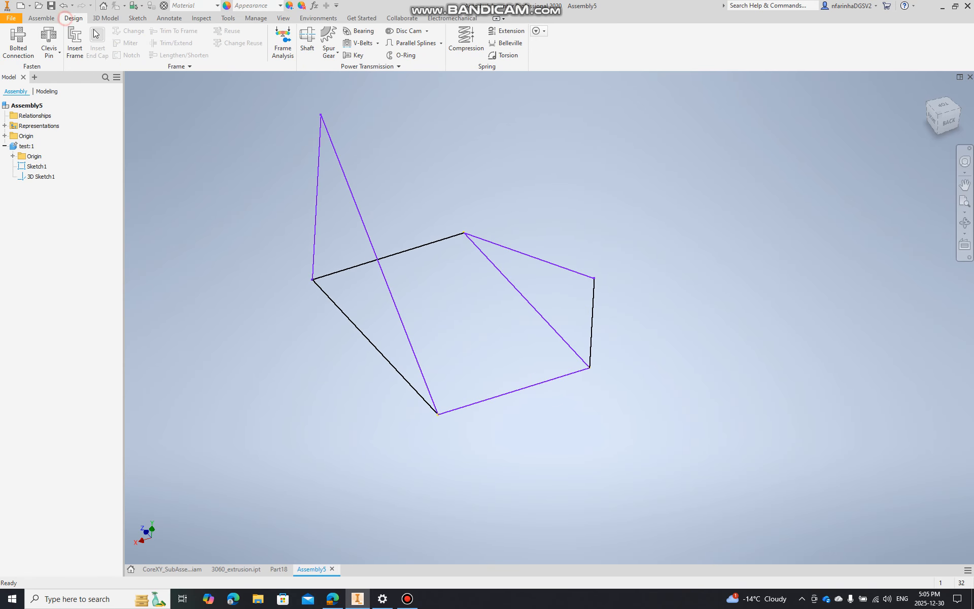
left_click(76, 47)
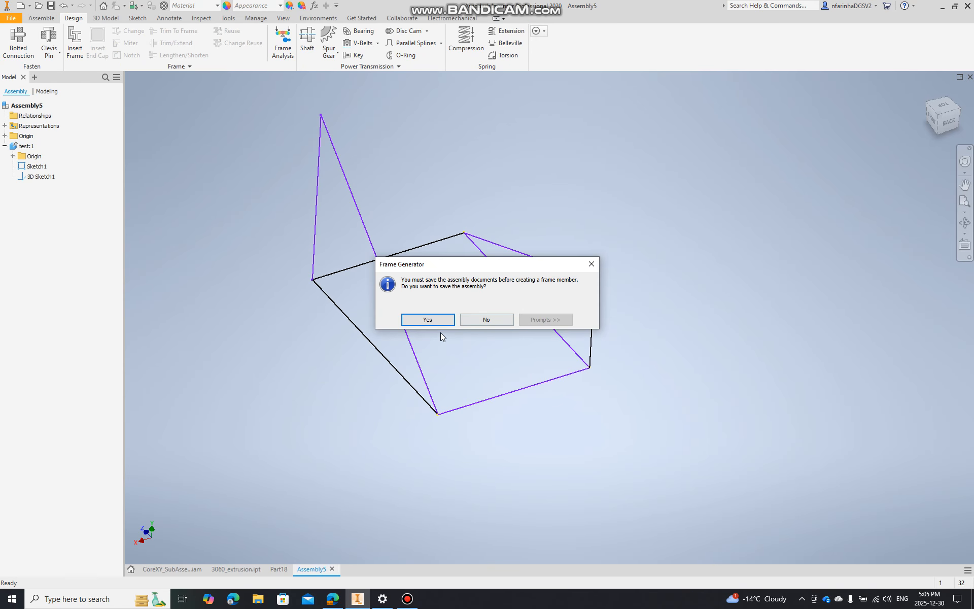
left_click(445, 319)
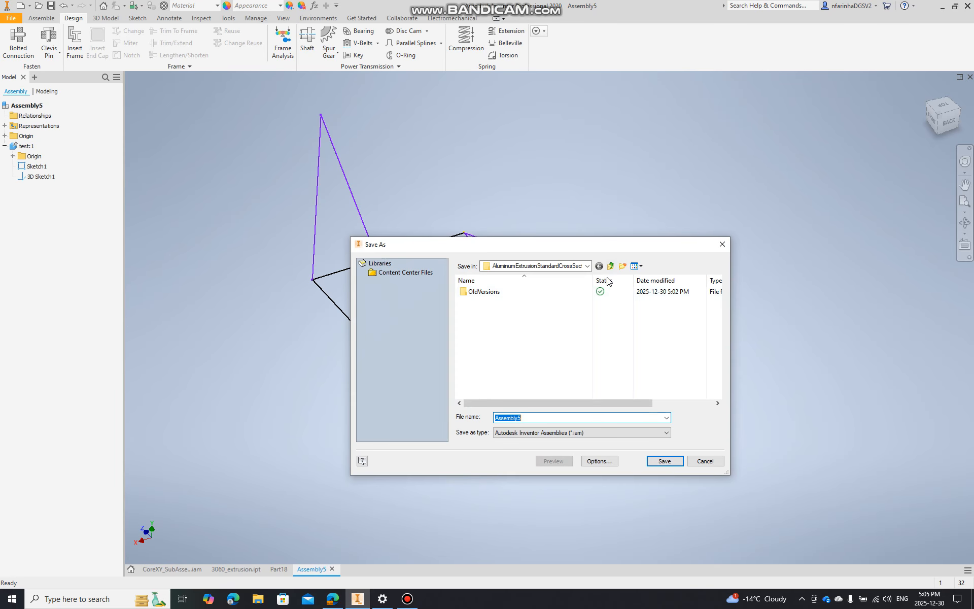
type("test1")
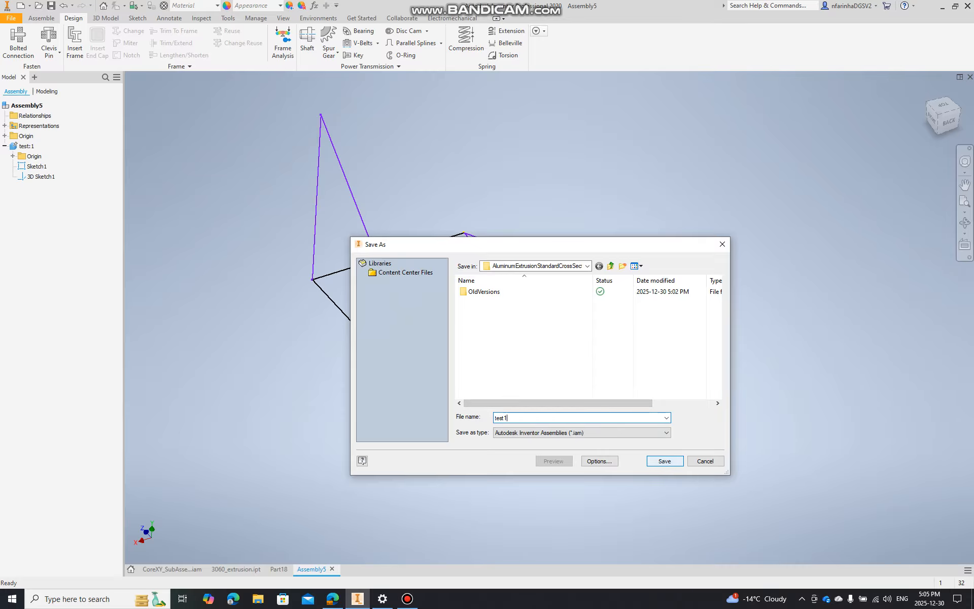
left_click(666, 463)
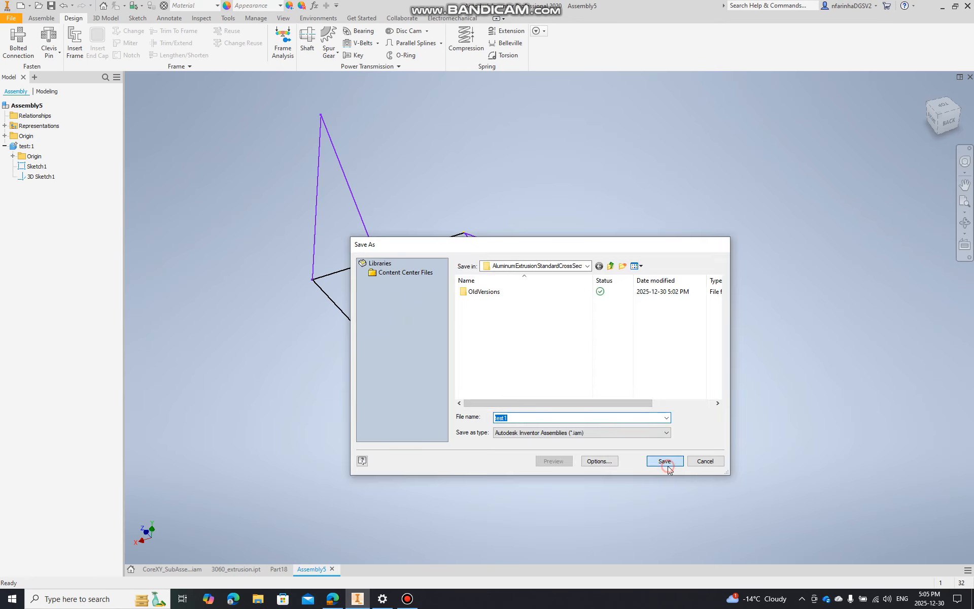
left_click(528, 253)
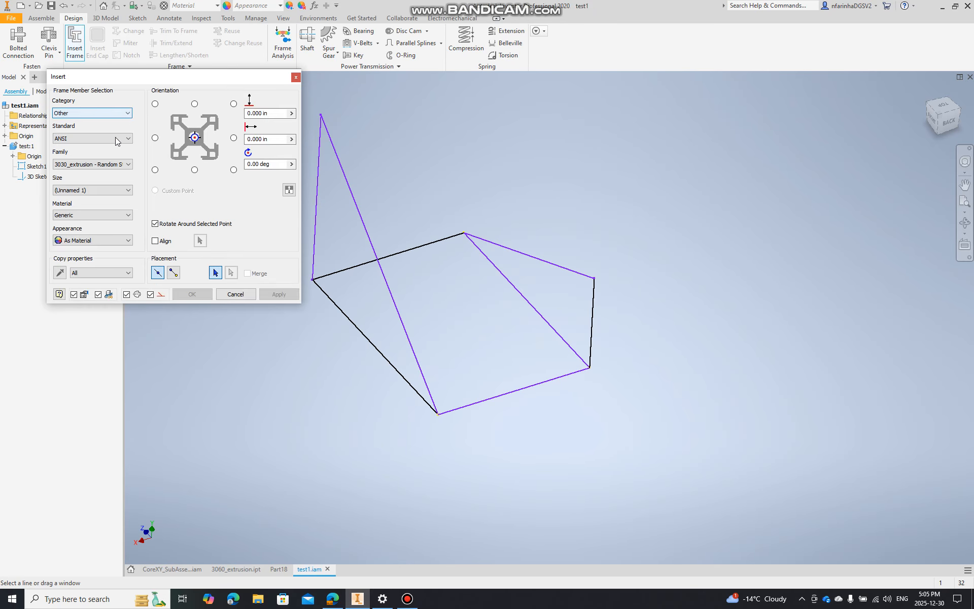
Set the frame member selection to category Other, standard ANSI and the published 3060_extrusion family
left_click(115, 138)
left_click(103, 114)
left_click(73, 140)
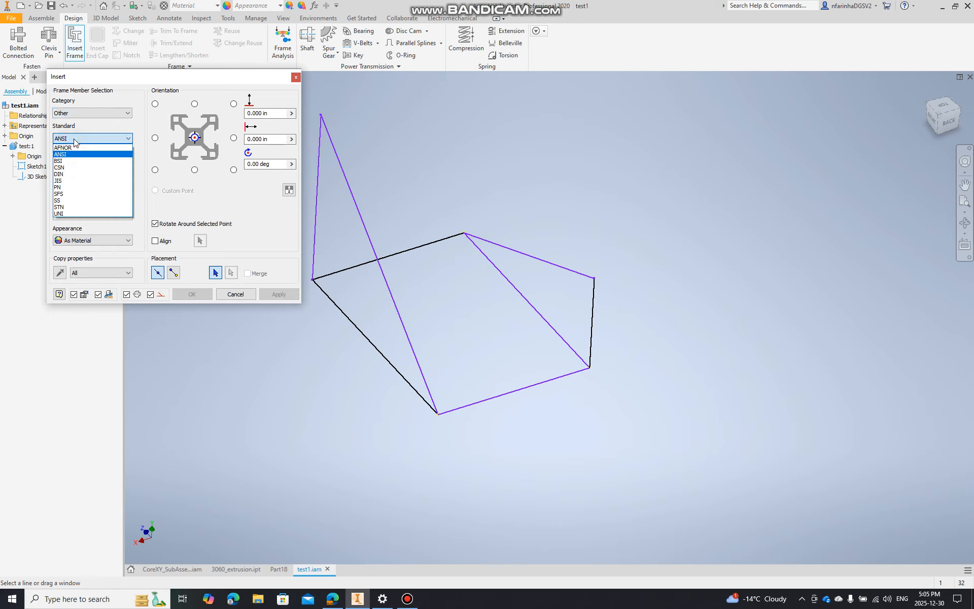
left_click(73, 140)
left_click(75, 163)
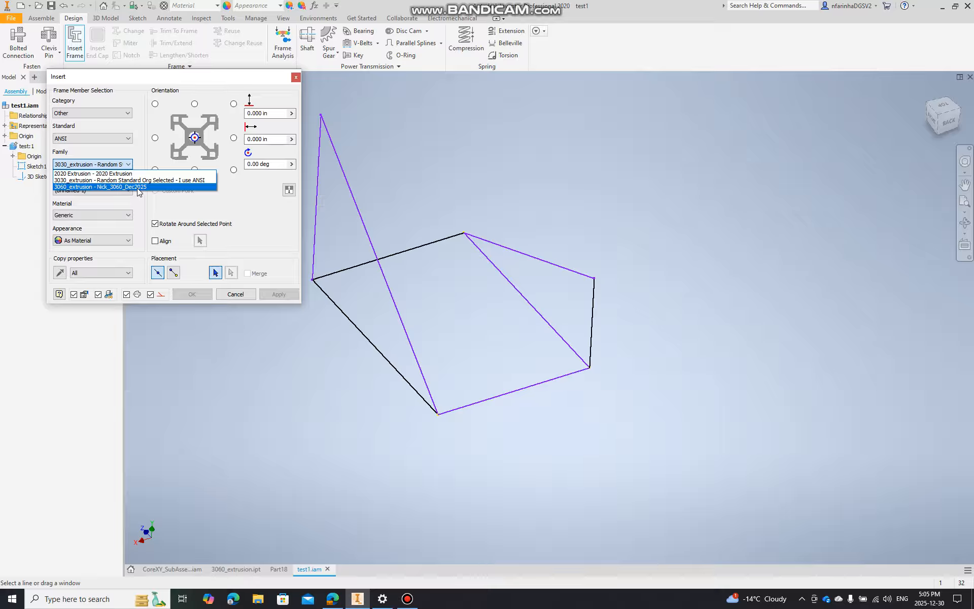
left_click(91, 187)
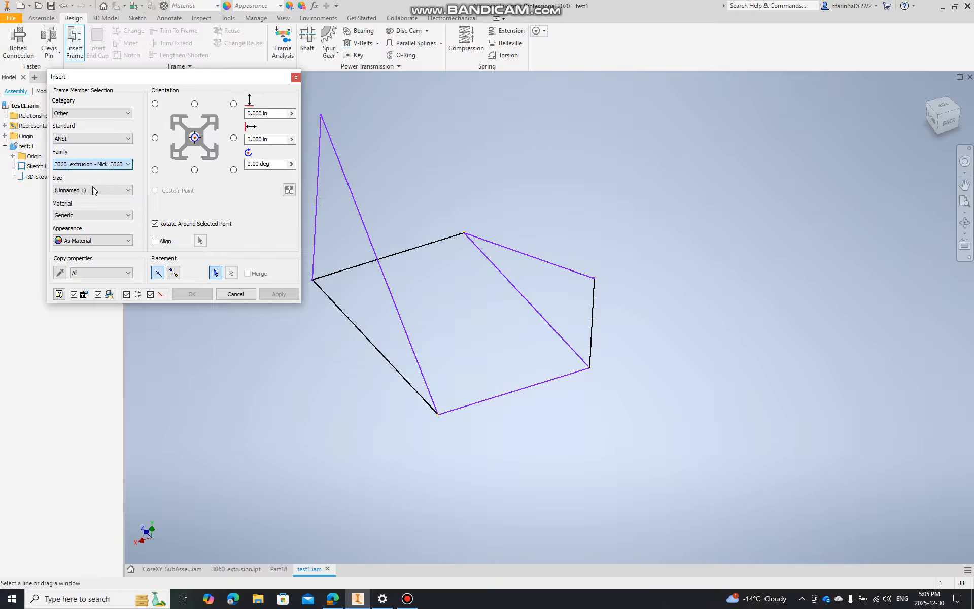
Select all eight sketch lines of the skeleton as placement paths for the 3060 extrusion
left_click(317, 246)
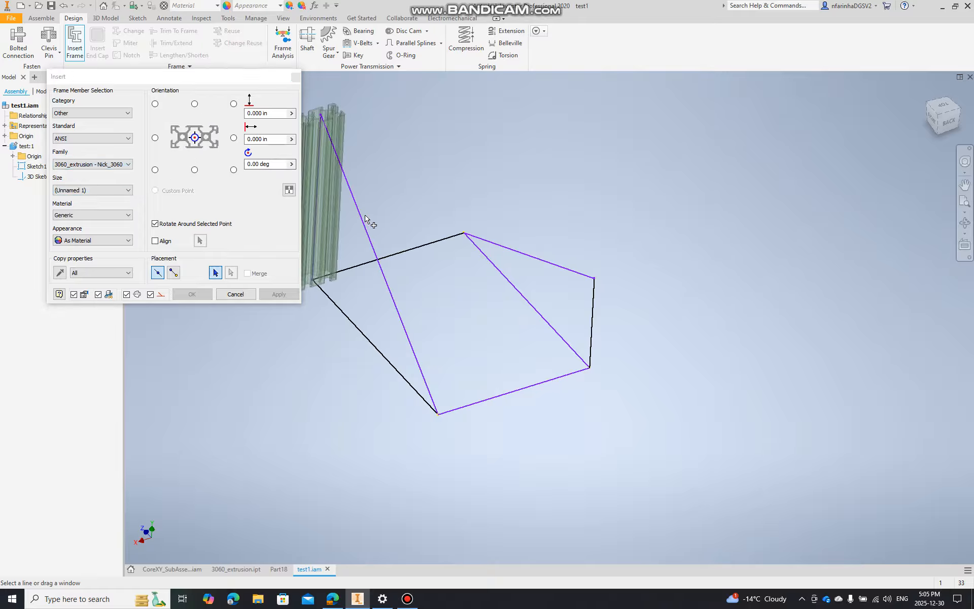
left_click(364, 224)
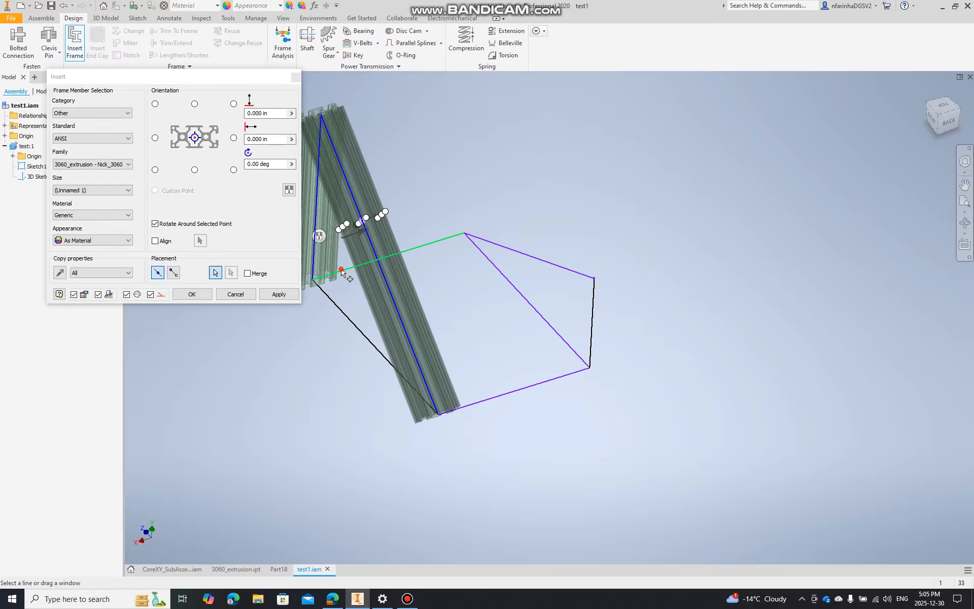
left_click(348, 269)
left_click(327, 300)
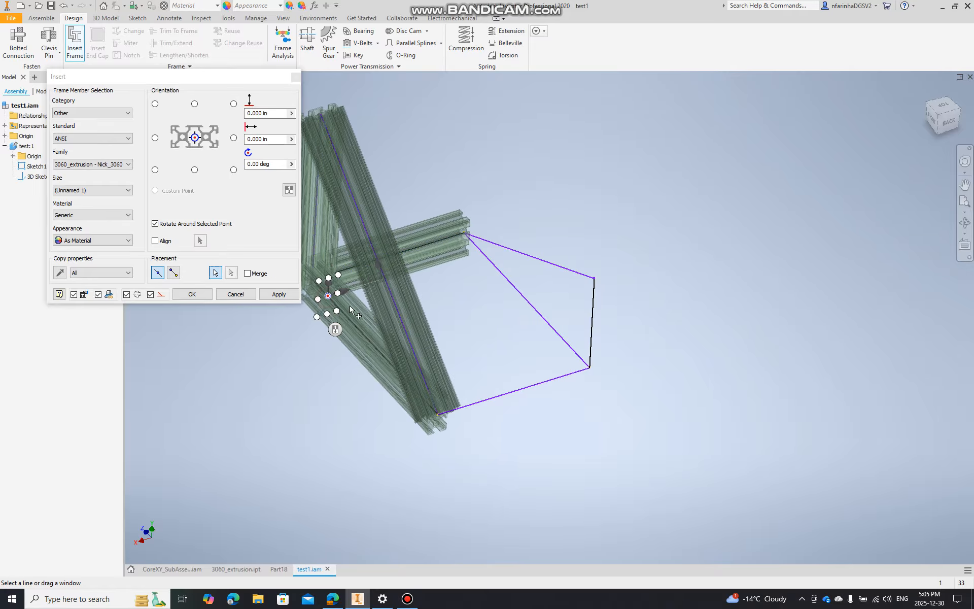
left_click(500, 394)
left_click(561, 333)
left_click(572, 271)
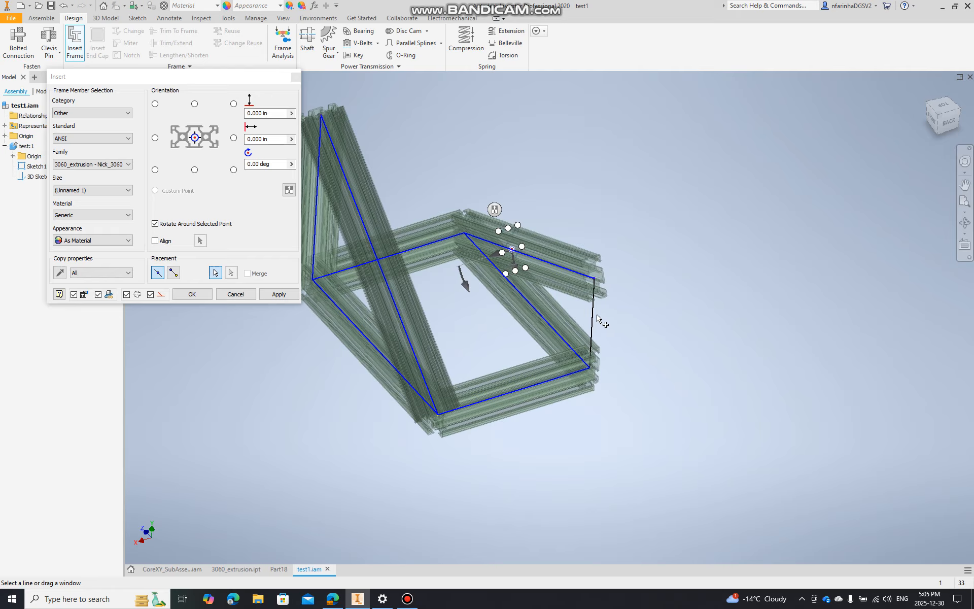
left_click(594, 324)
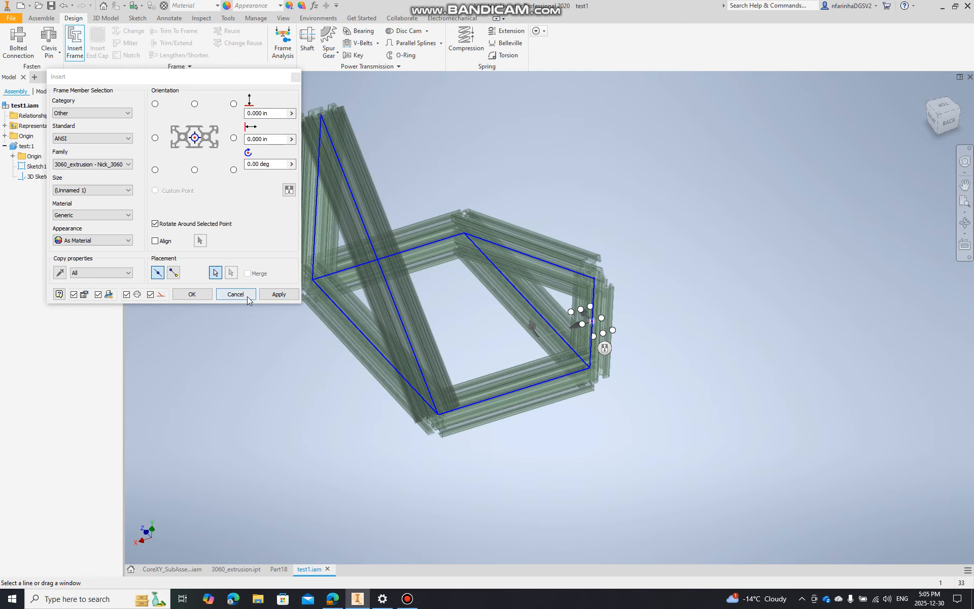
Generate the selected frame members, accepting the default new-frame settings and the proposed member display and file names
left_click(272, 288)
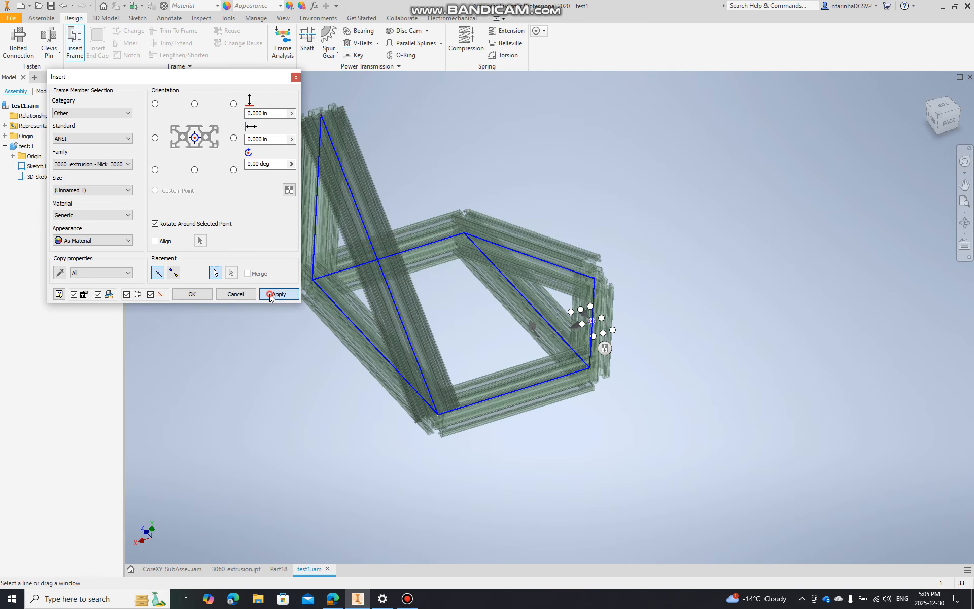
left_click(229, 207)
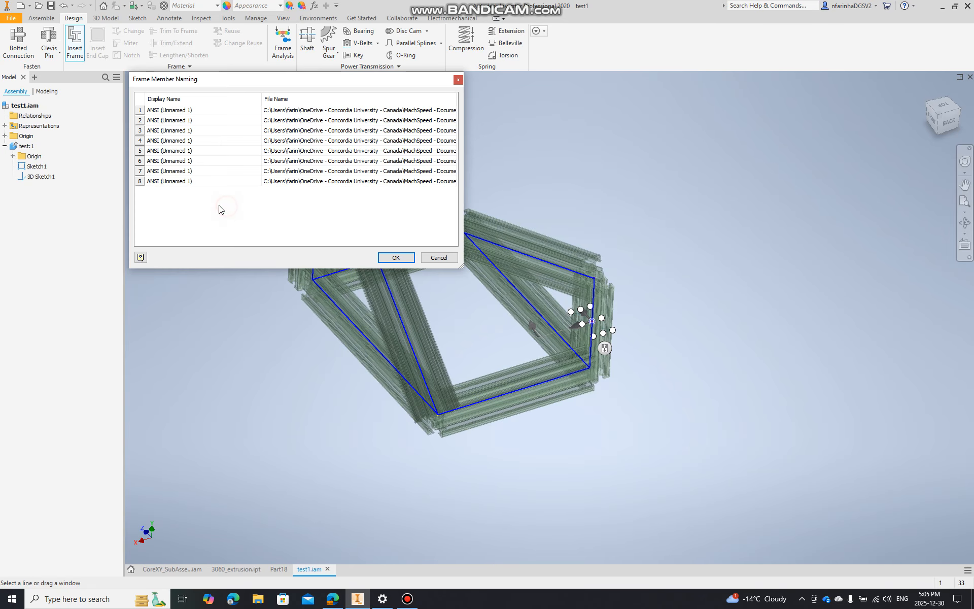
left_click(411, 257)
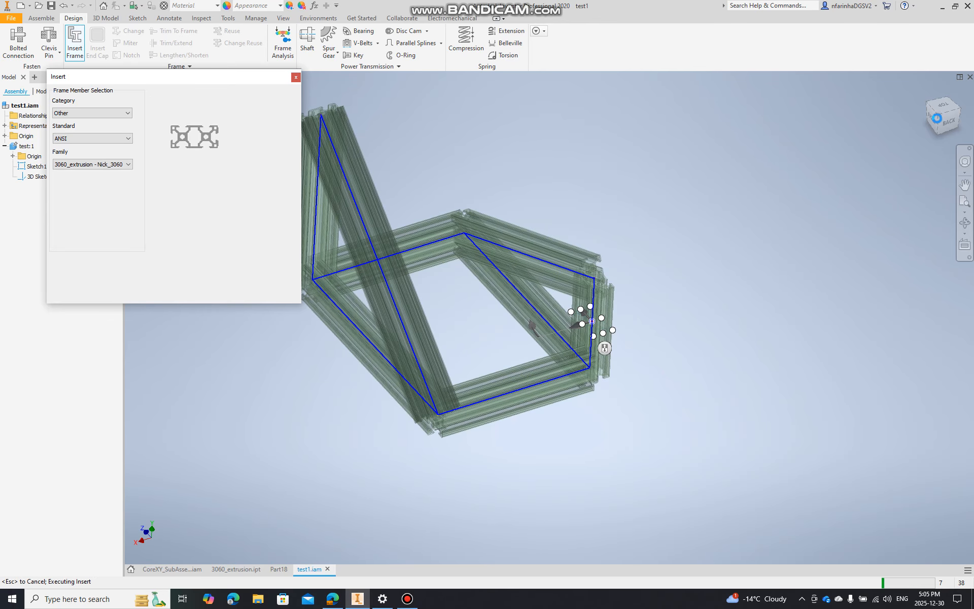
Examine the generated frame from several sides, including the upper corner joint up close, and end frame member insertion
middle_click_drag(503, 271, 575, 318)
scroll(407, 248, "down", 3)
scroll(712, 312, "up", 5)
middle_click_drag(745, 304, 655, 252)
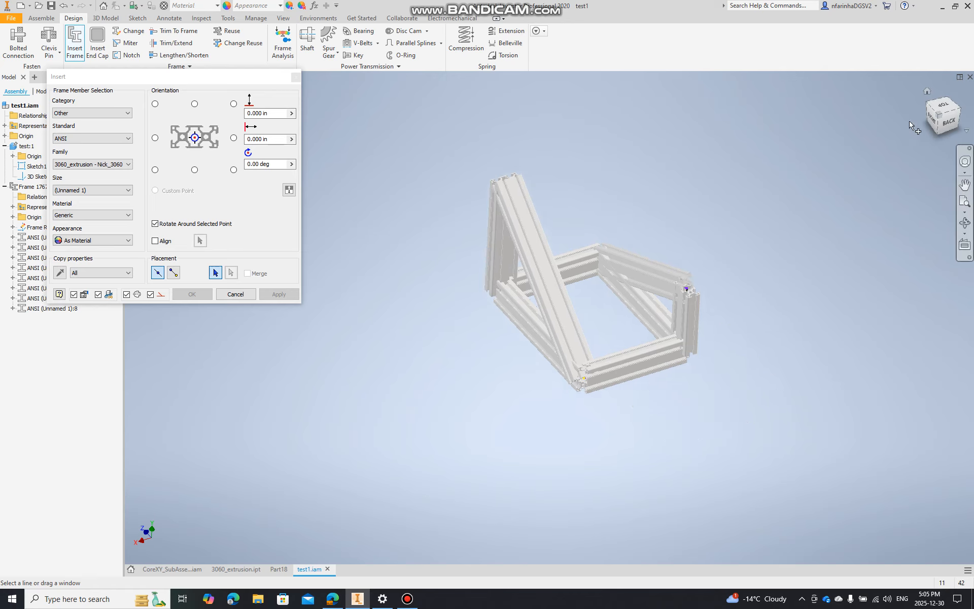
left_click_drag(949, 123, 852, 120)
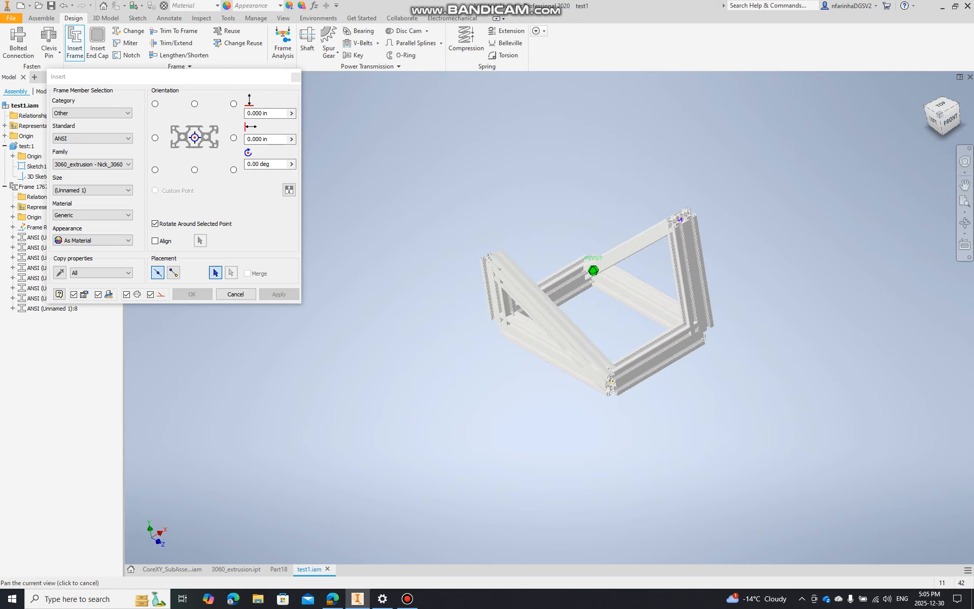
scroll(673, 211, "down", 8)
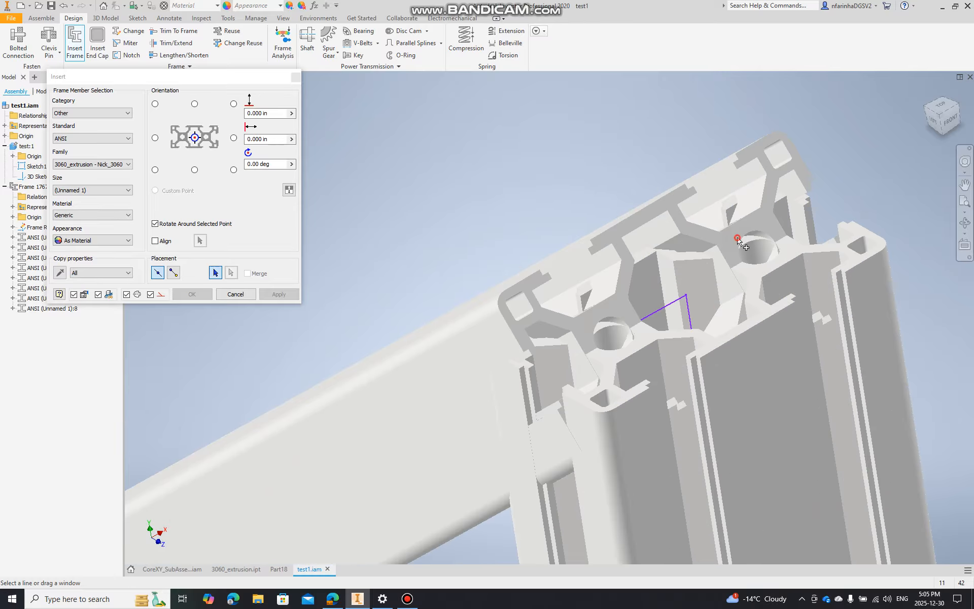
left_click(235, 293)
scroll(385, 303, "up", 10)
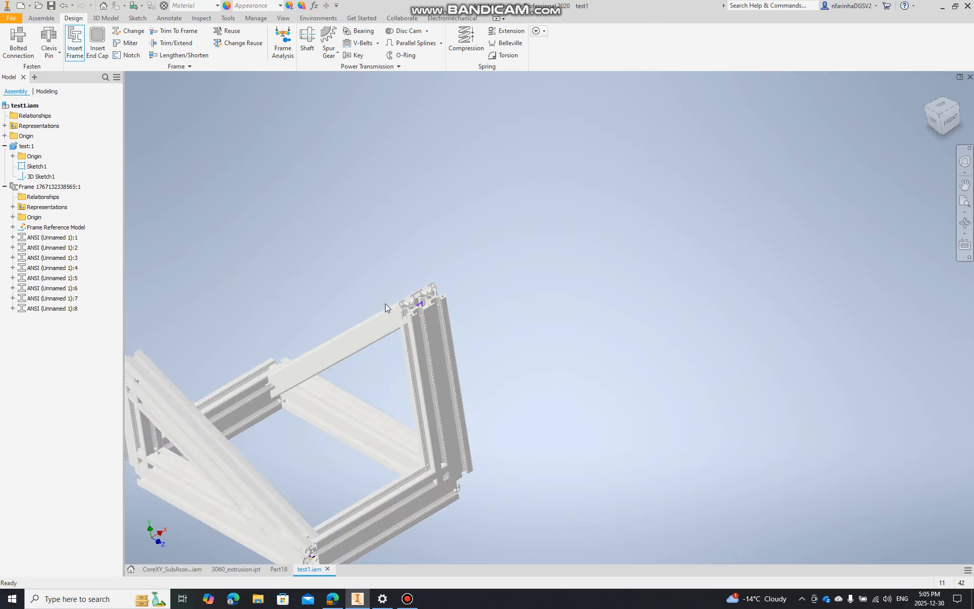
scroll(367, 345, "down", 2)
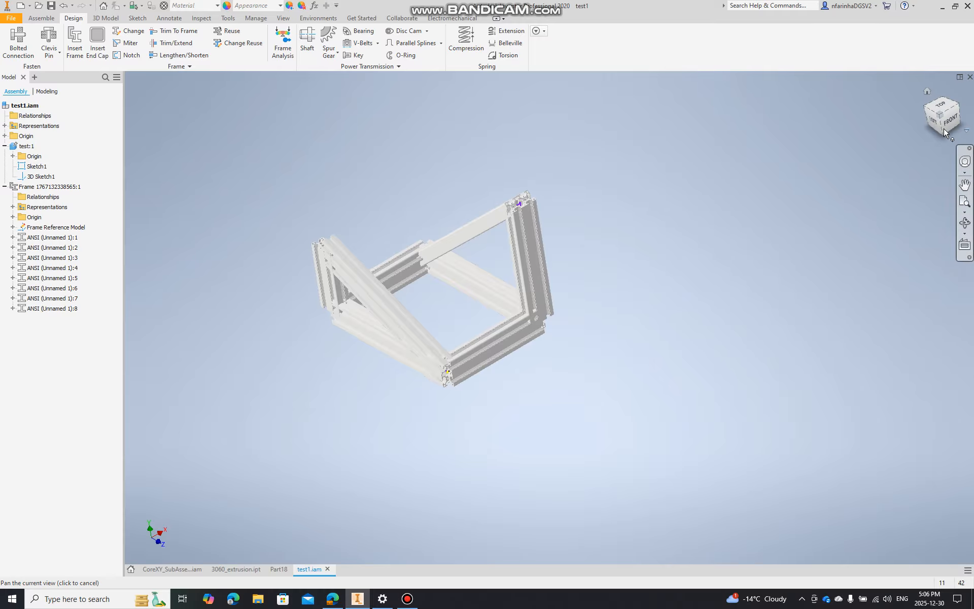
left_click(927, 119)
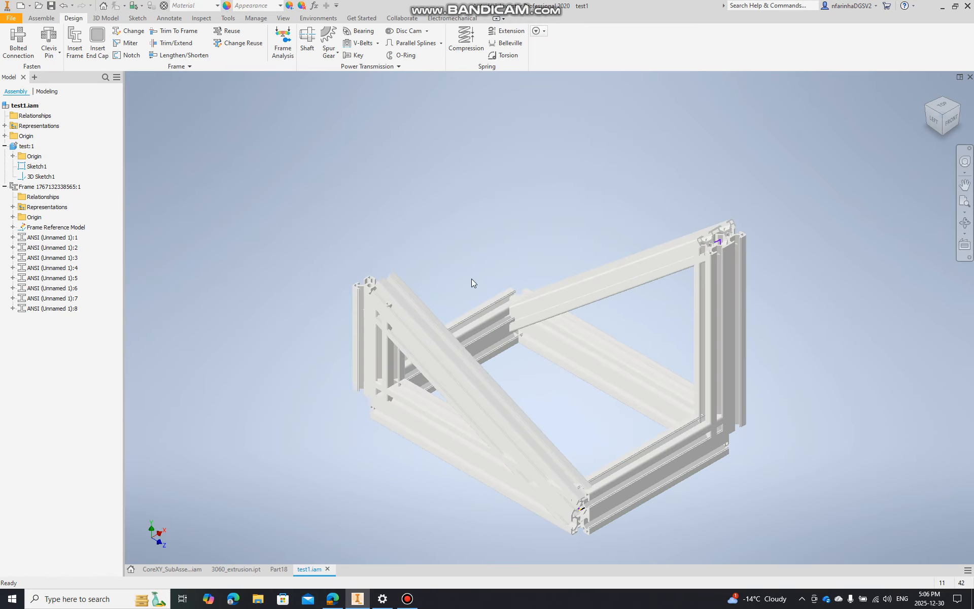
Switch back to the 3060_extrusion part document
left_click(234, 571)
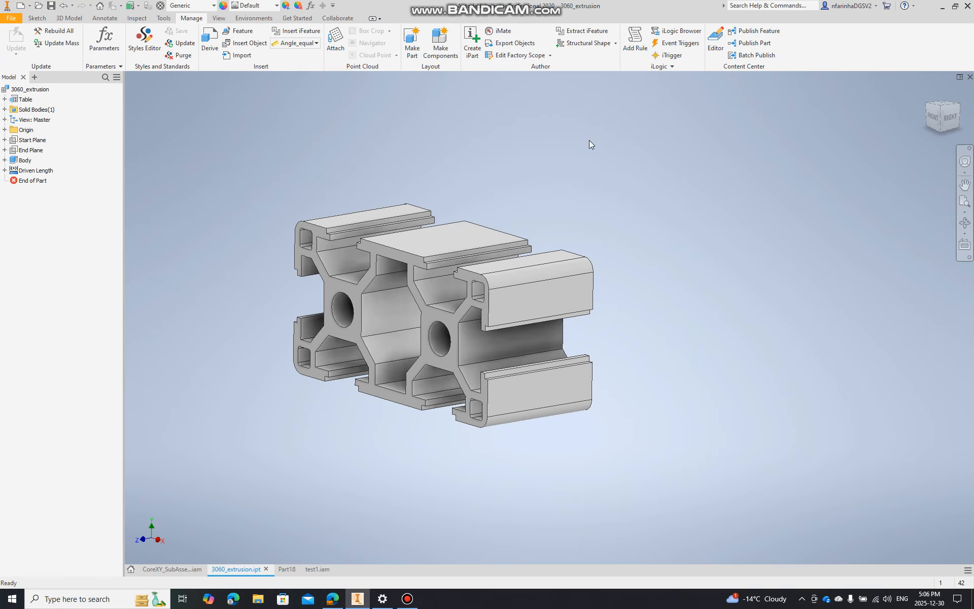